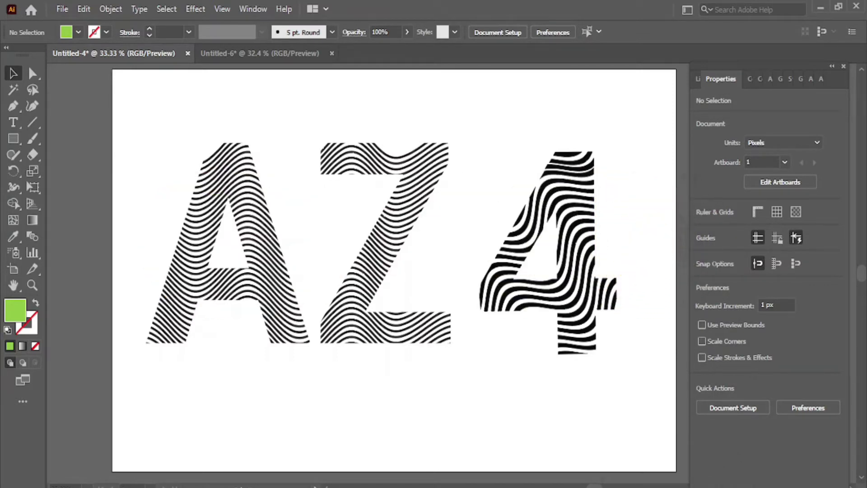
Switch from the finished AZ4 artwork to the blank Untitled-6 document
left_click(285, 51)
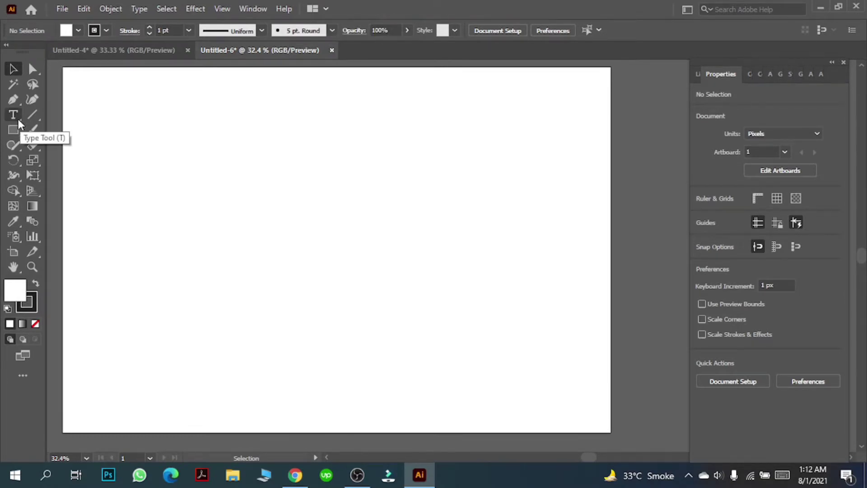
Draw a long horizontal line across the artboard top with a 5 pt stroke
left_click(32, 115)
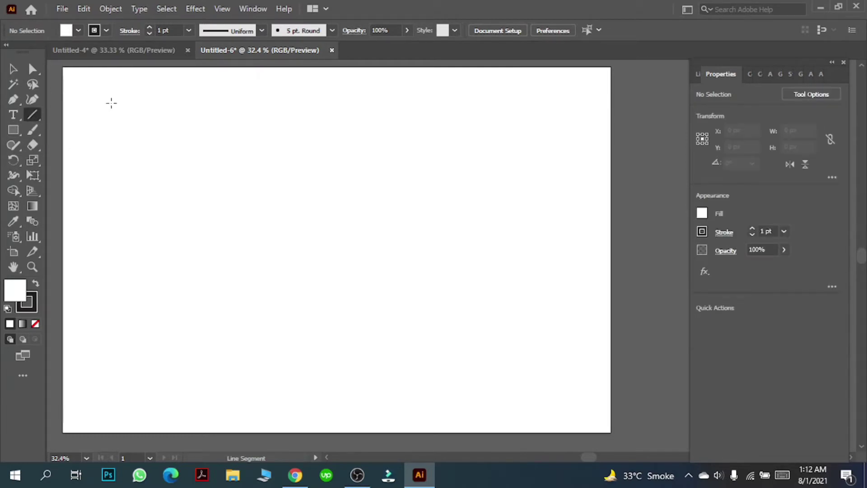
left_click_drag(100, 107, 507, 108)
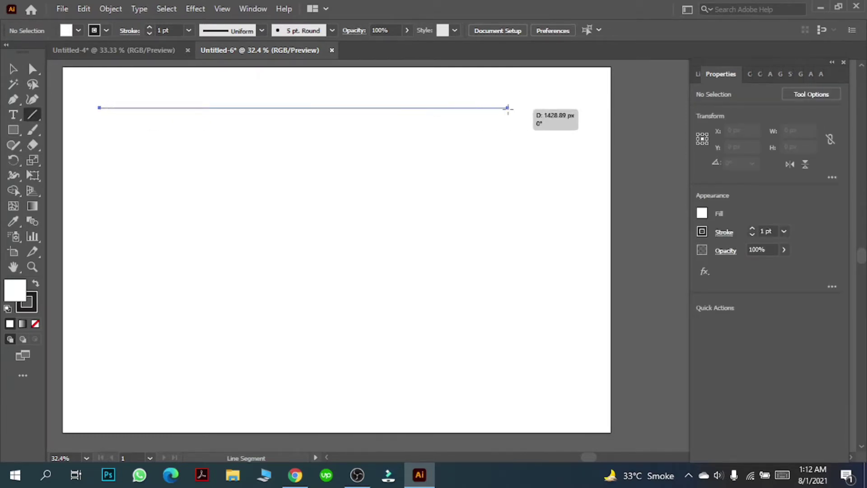
left_click(151, 27)
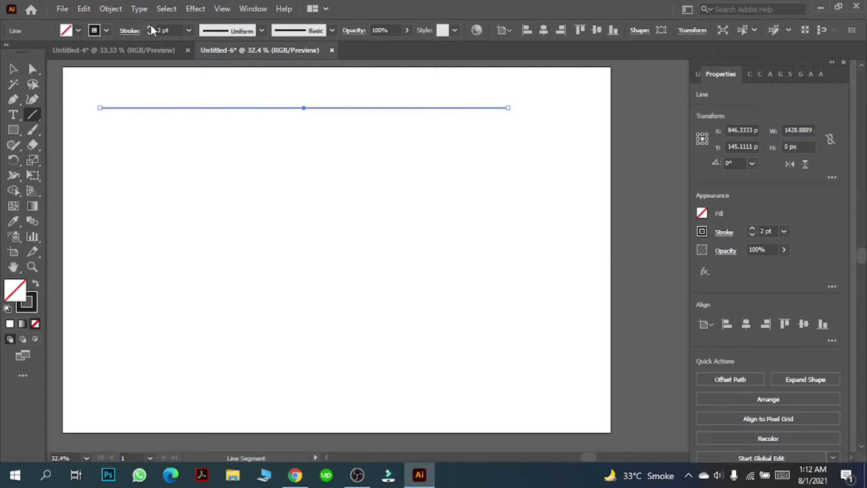
left_click(150, 27)
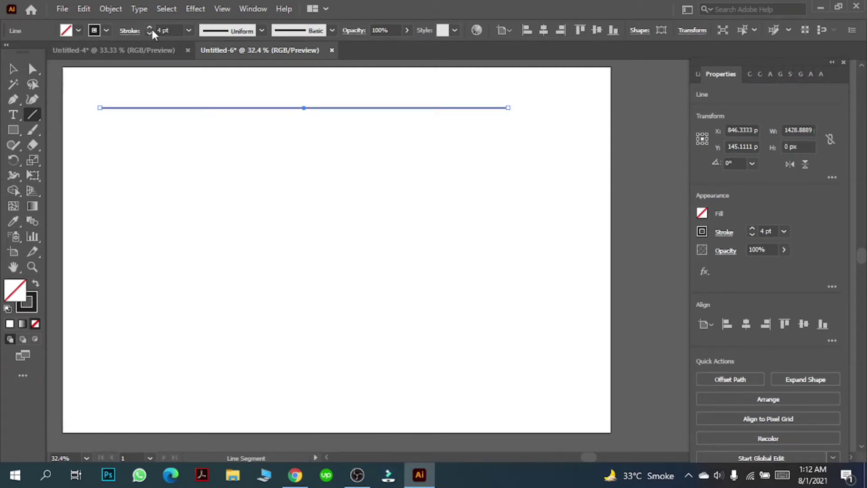
left_click(150, 28)
key("v")
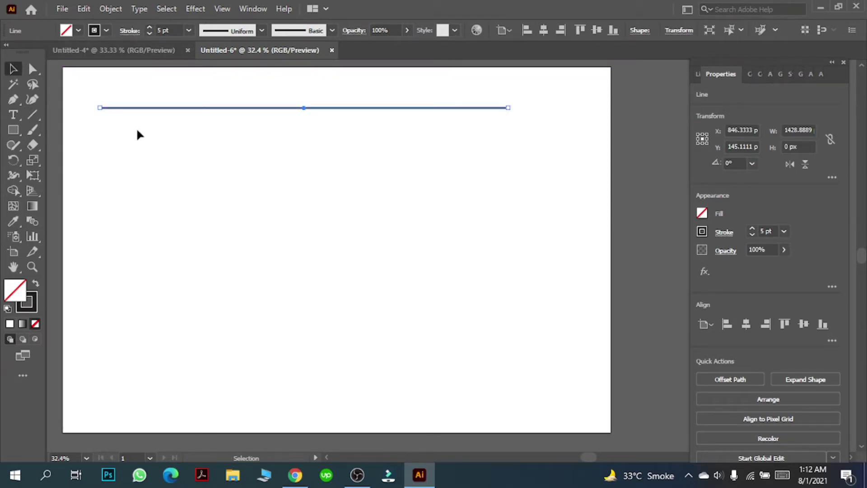
left_click(225, 120)
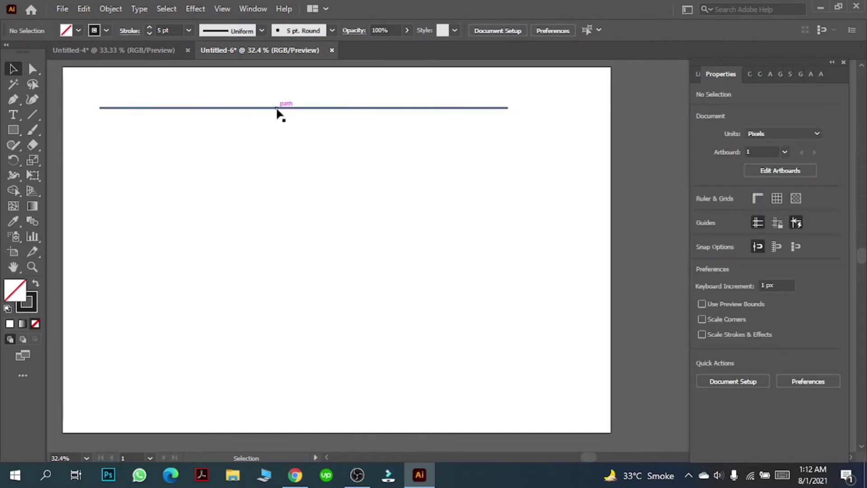
Duplicate the line downward repeatedly to build a stack of evenly spaced stripes
left_click_drag(277, 109, 278, 118)
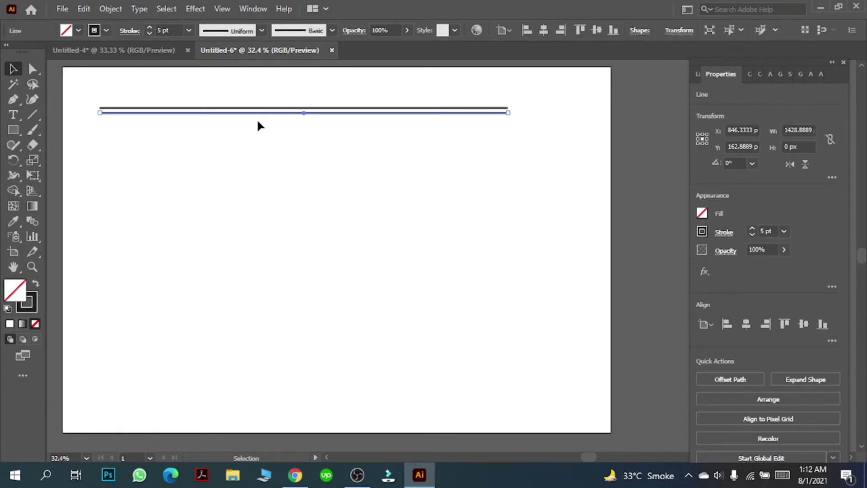
key("ctrl+d")
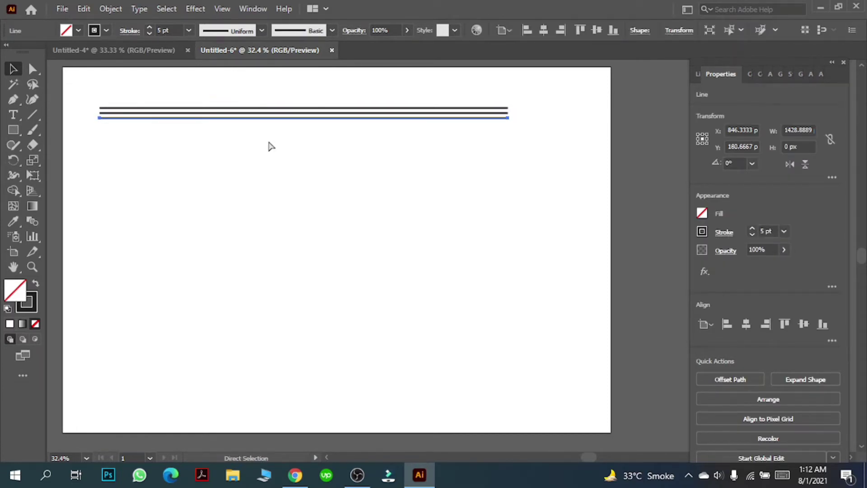
key("ctrl+d")
key("ctrl+d")
key("ctrl+d")
key("ctrl+d")
key("ctrl+d")
key("ctrl+d")
key("ctrl+d")
key("ctrl+d")
key("ctrl+d")
key("ctrl+d")
key("ctrl+d")
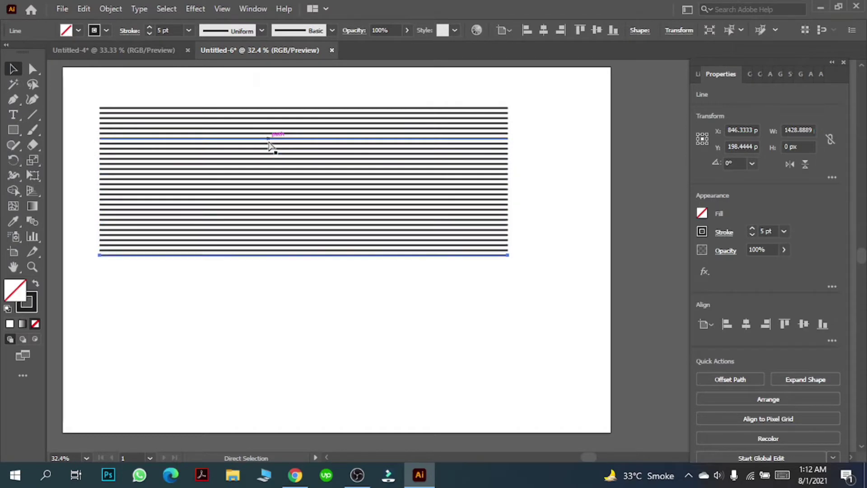
key("ctrl+d")
key("ctrl+d")
key("ctrl+d")
key("ctrl+d")
key("ctrl+d")
key("ctrl+d")
key("ctrl+d")
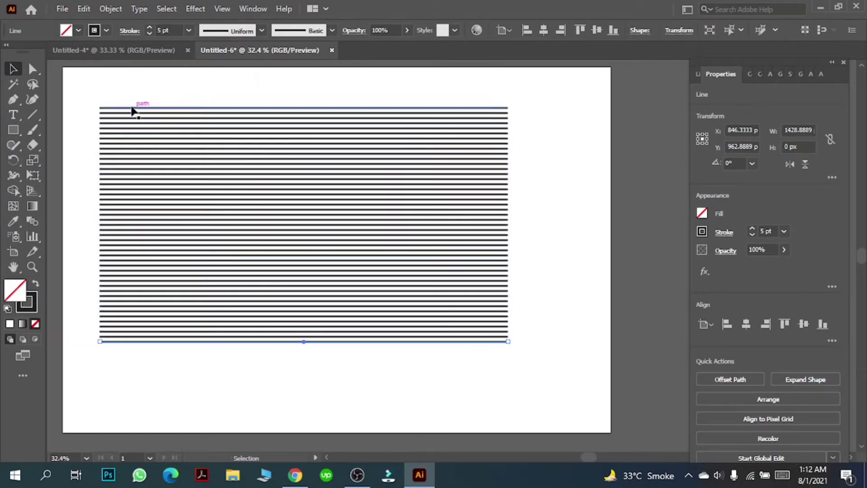
Group all the stripes and narrow the group to about 1275 px wide
left_click_drag(89, 98, 523, 355)
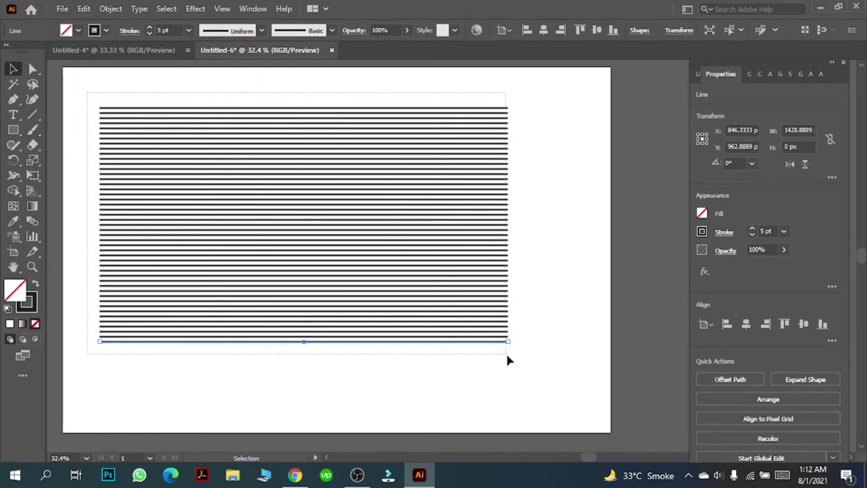
right_click(524, 333)
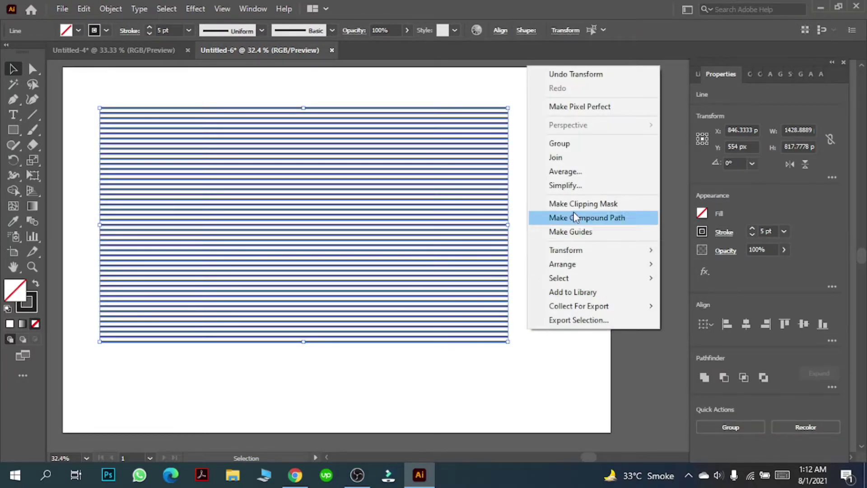
left_click(560, 144)
left_click_drag(509, 225, 465, 224)
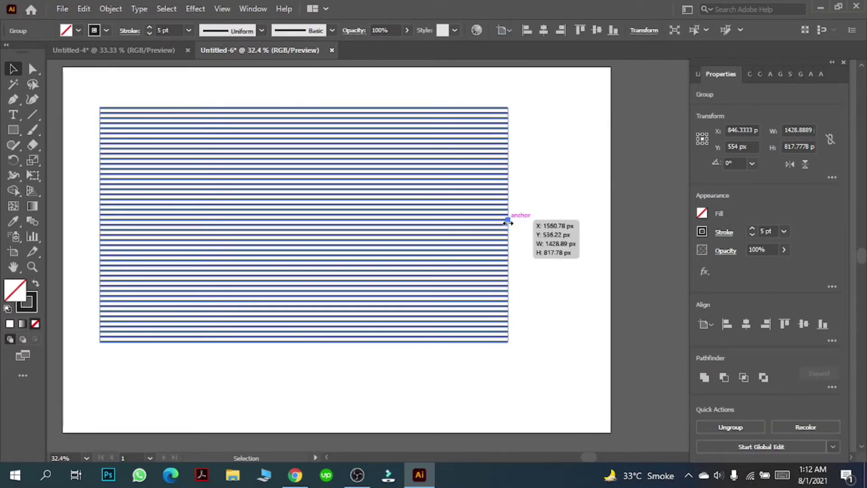
left_click(496, 220)
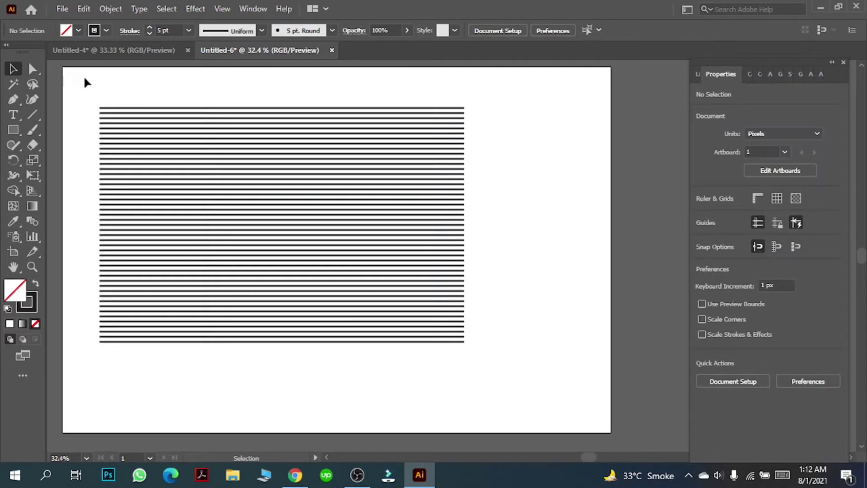
left_click_drag(88, 81, 488, 356)
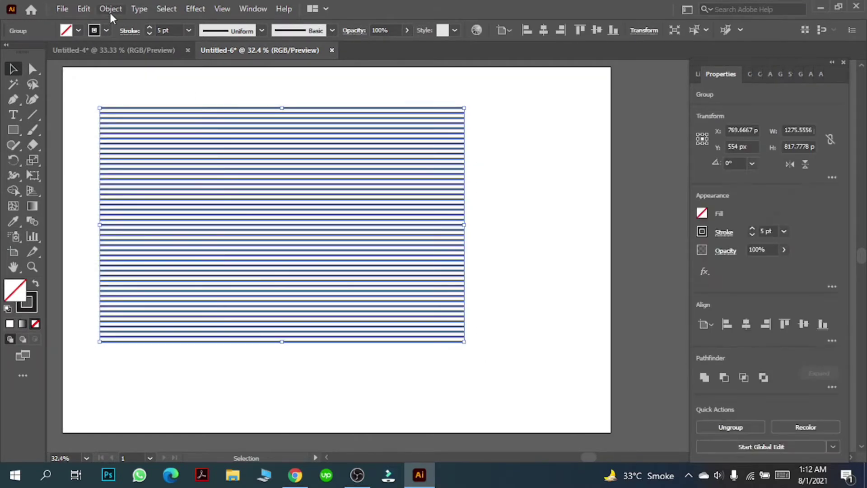
Apply Envelope Distort > Make with Mesh to the stripes with 4 rows and 6 columns
left_click(111, 9)
mouse_move(176, 377)
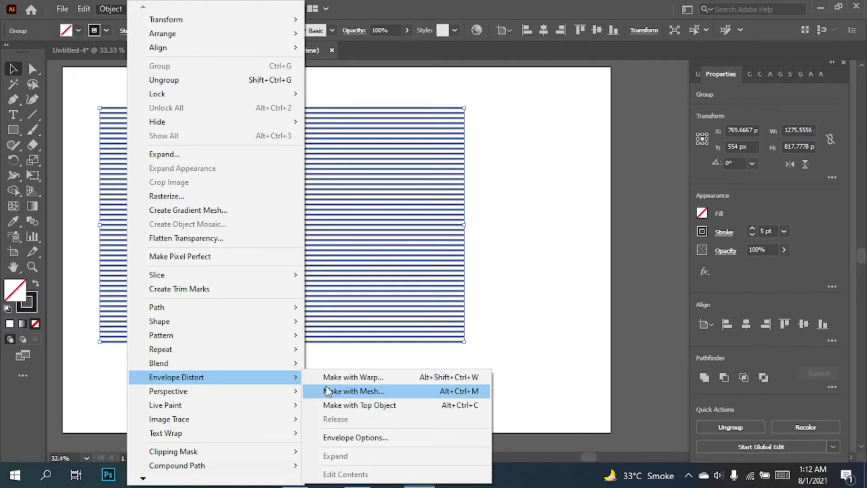
left_click(327, 391)
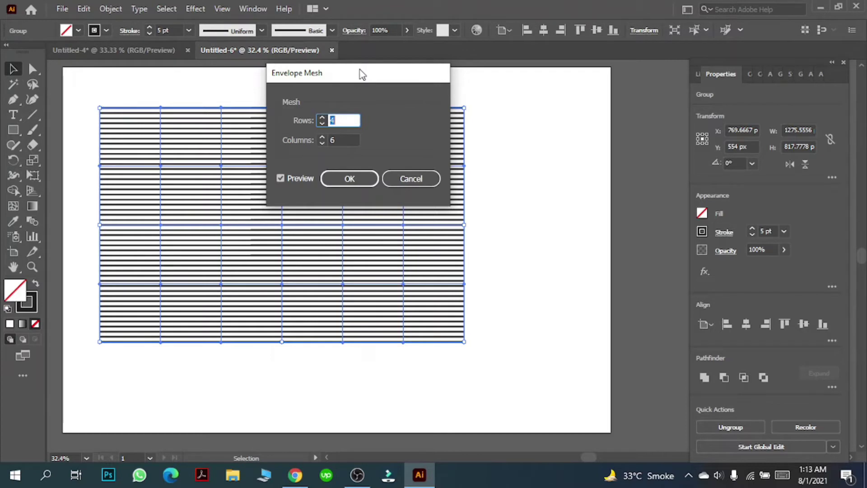
left_click_drag(362, 74, 585, 109)
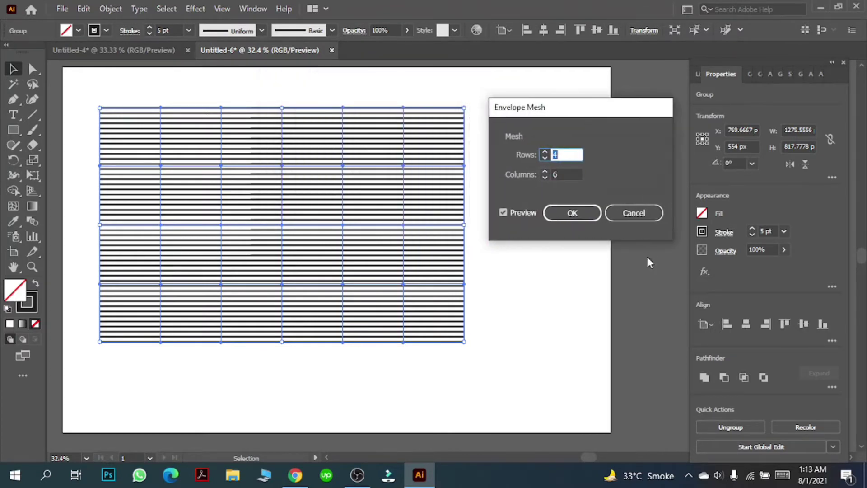
left_click(583, 219)
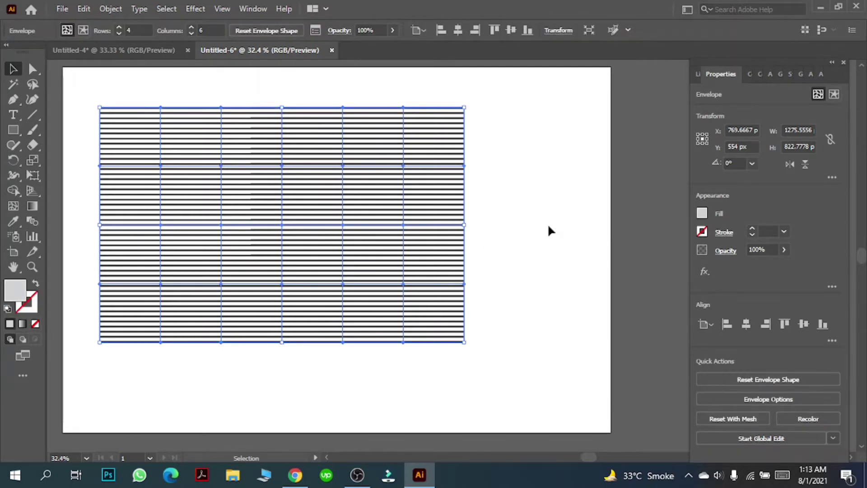
left_click(550, 231)
Select alternate columns of mesh points and drag them down to bend the stripes into waves
left_click_drag(76, 91, 474, 355)
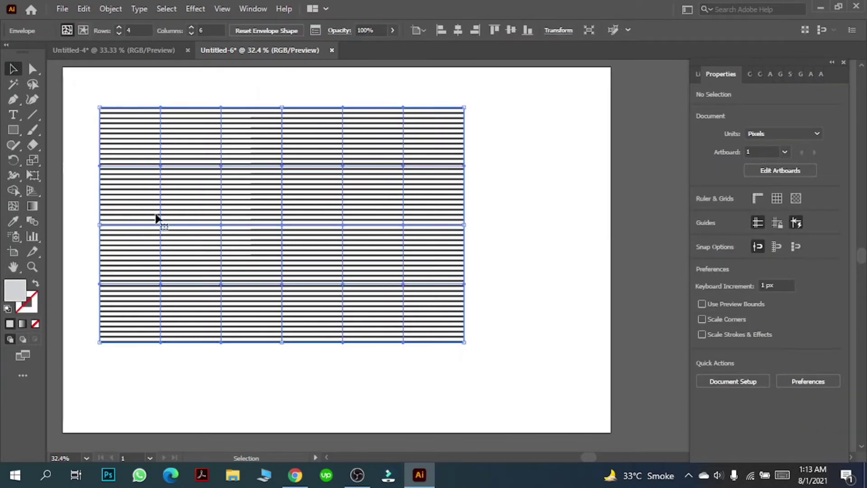
left_click(32, 70)
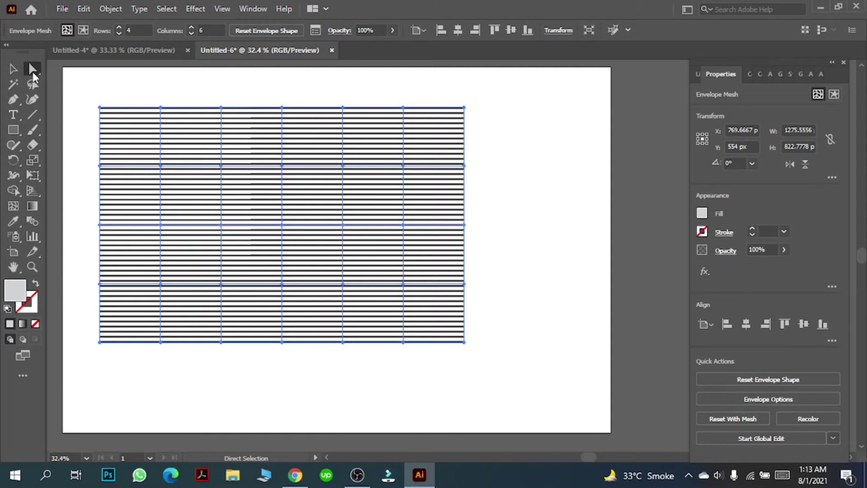
left_click_drag(393, 92, 417, 356)
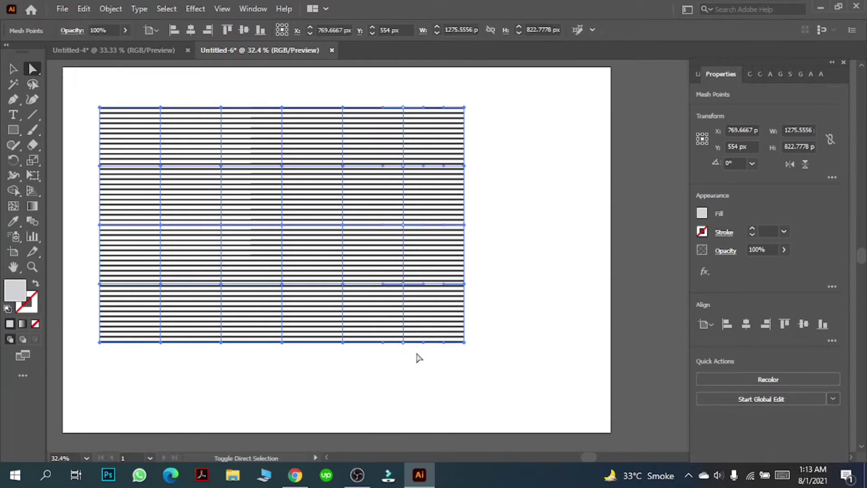
left_click_drag(266, 93, 289, 378)
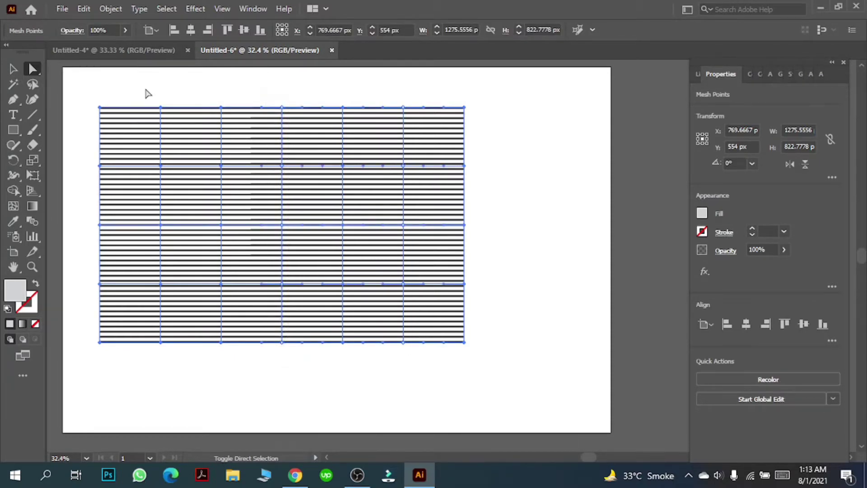
mouse_move(145, 87)
left_mouse_down()
mouse_move(184, 371)
mouse_move(170, 352)
left_mouse_up()
key("ctrl+plus")
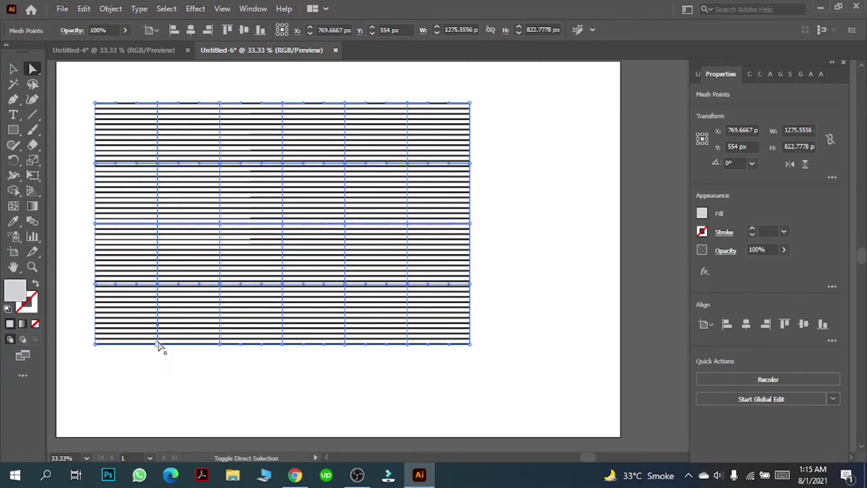
mouse_move(158, 348)
left_mouse_down()
mouse_move(159, 382)
mouse_move(171, 389)
left_mouse_up()
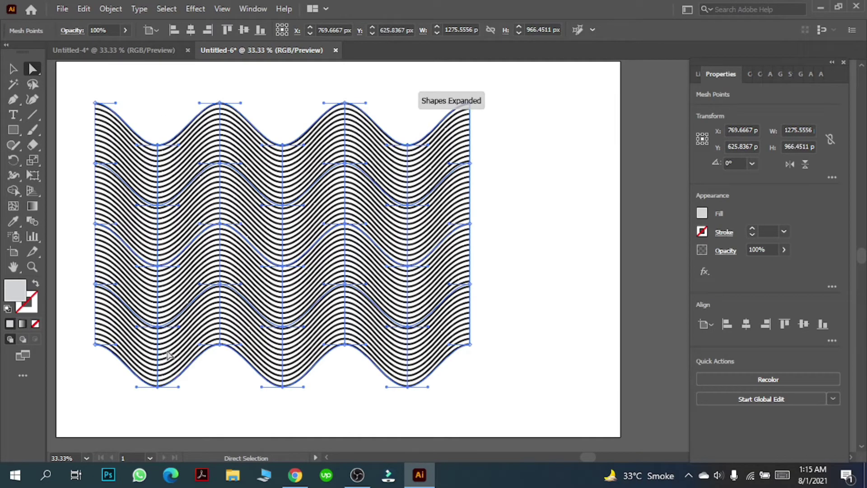
left_click(492, 243)
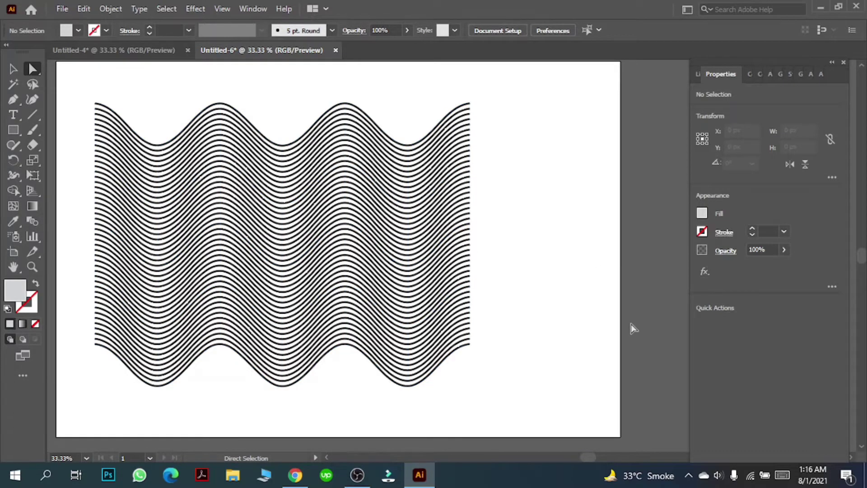
Scale the wavy stripe block down to about 809 × 613 px
key("v")
left_click_drag(102, 90, 420, 322)
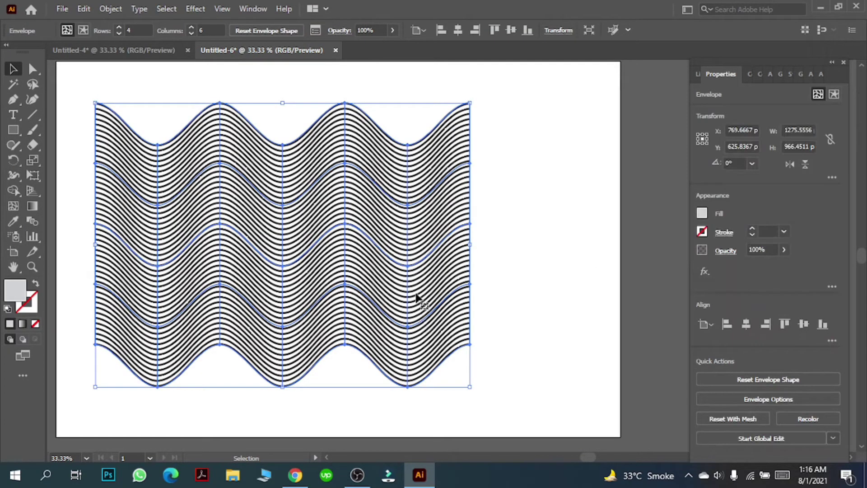
mouse_move(471, 101)
left_mouse_down()
mouse_move(362, 206)
mouse_move(333, 207)
left_mouse_up()
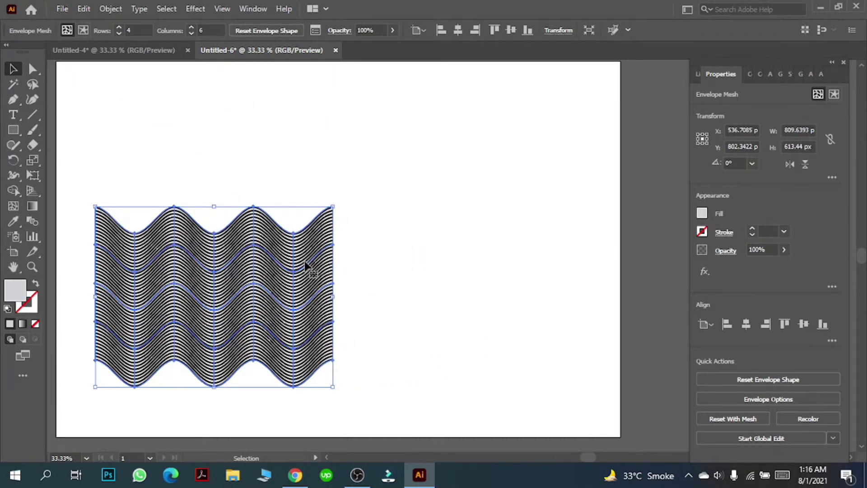
Alt-drag a copy of the wave block to the artboard's upper right
left_click_drag(306, 263, 587, 121)
left_click(632, 188)
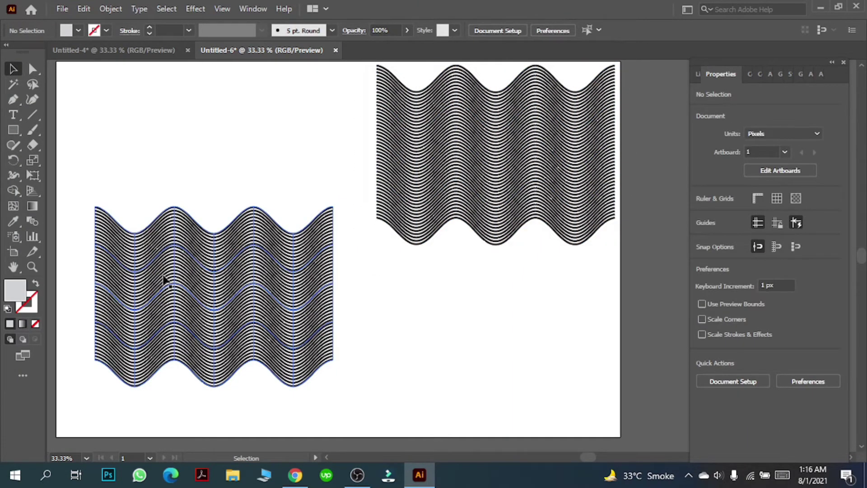
scroll(165, 281, "up", 1)
scroll(180, 281, "down", 1)
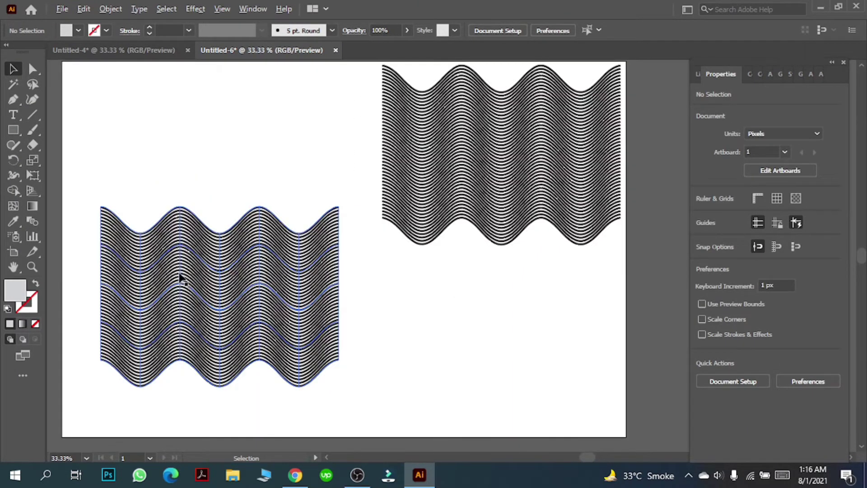
Create a text object reading 'AZ' on the artboard
left_click(12, 116)
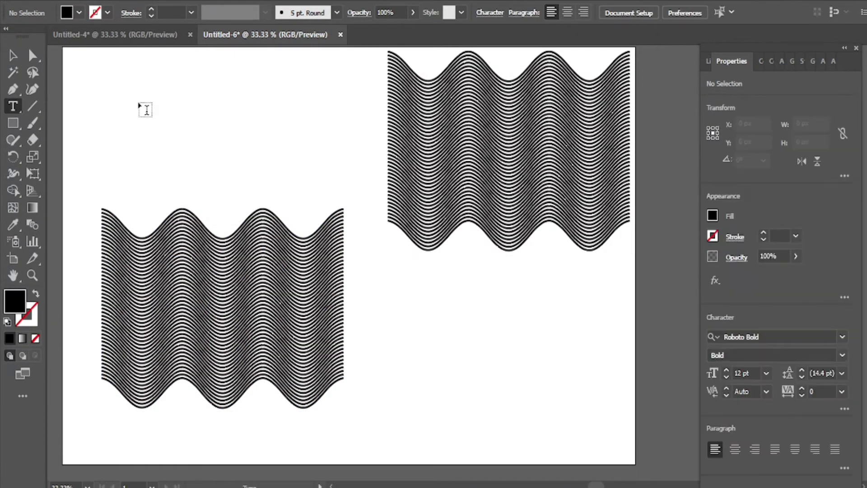
left_click(117, 101)
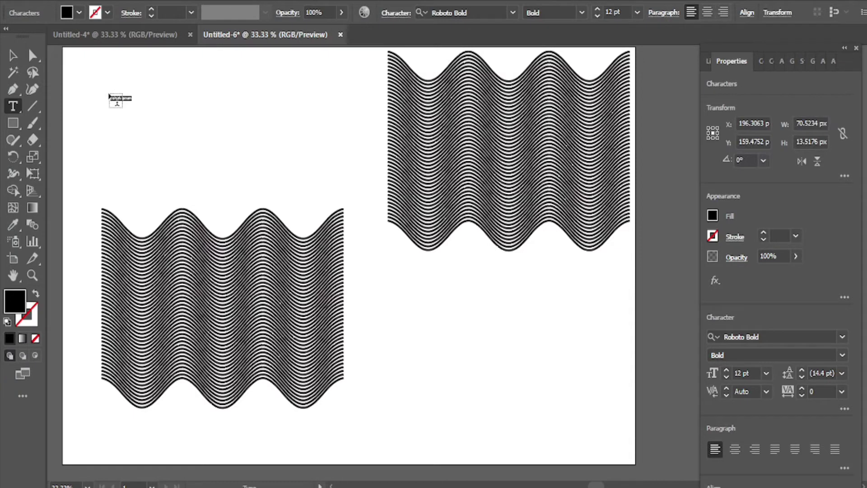
type("A")
type("Z")
key("Escape")
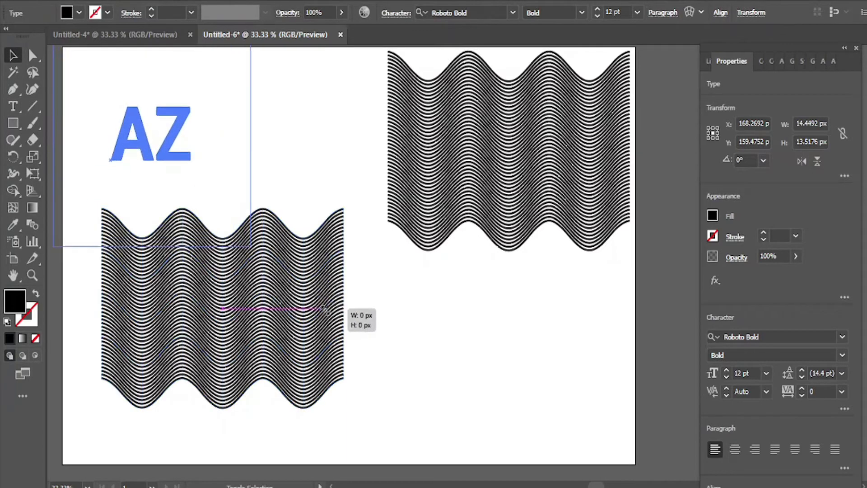
Enlarge the AZ text and move it onto the left wave block
left_click_drag(145, 136, 316, 308)
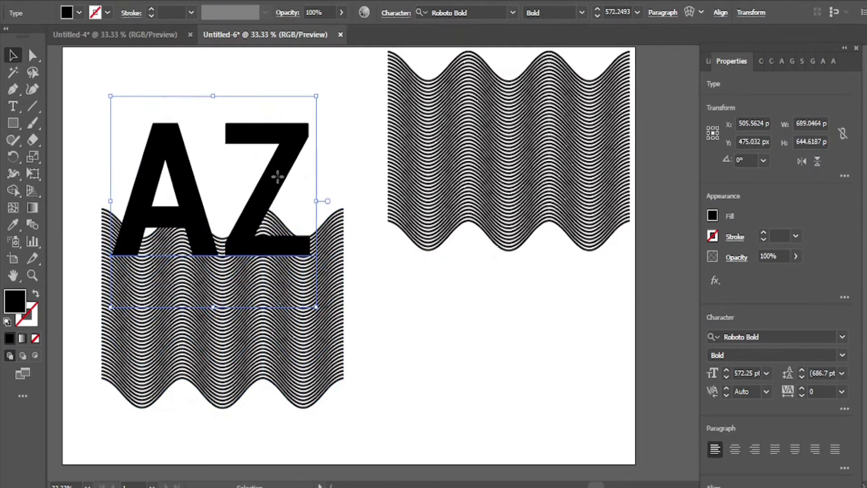
left_click_drag(279, 182, 283, 284)
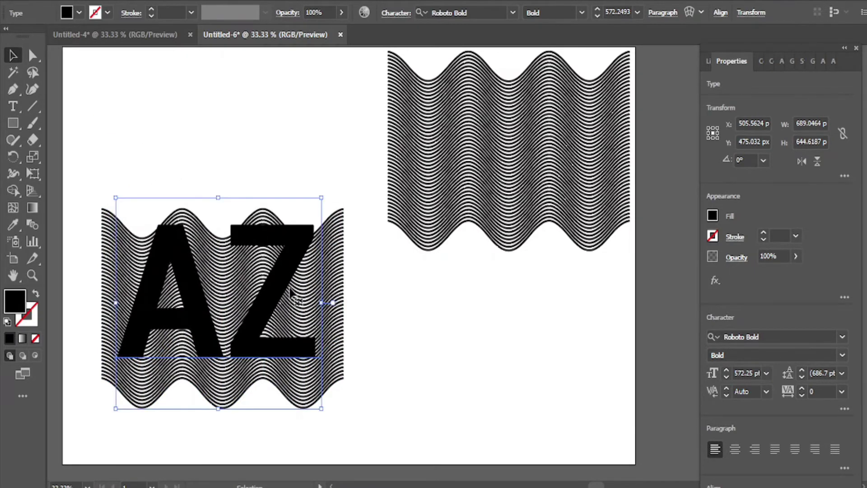
scroll(339, 347, "down", 2)
scroll(361, 338, "up", 1)
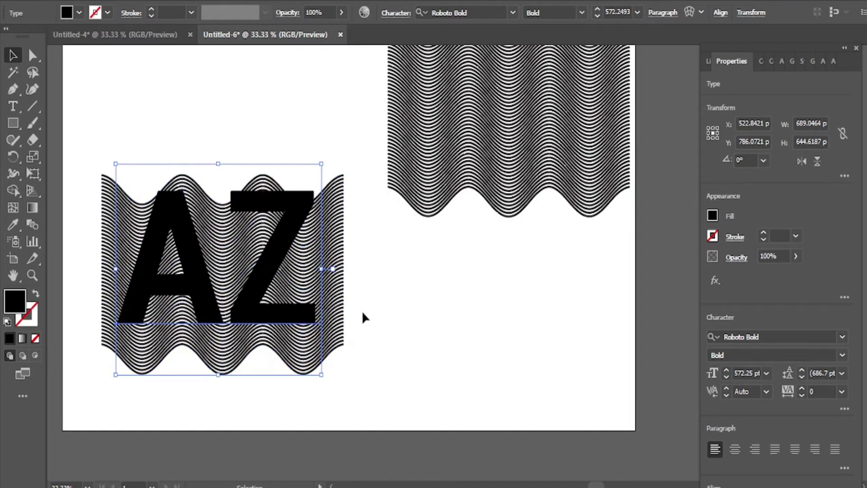
scroll(362, 315, "up", 1)
Nudge the wave block up-left and shift the AZ letters right to about X 615.7
left_click_drag(344, 307, 337, 298)
key("ctrl+alt+c")
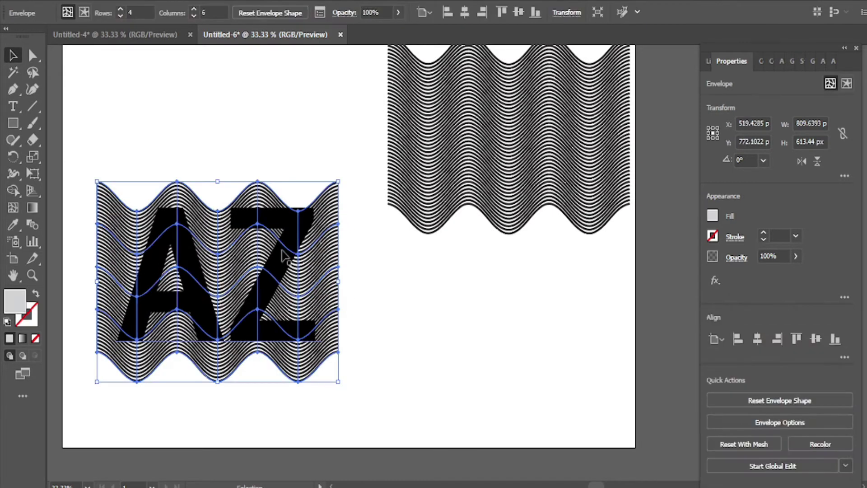
left_click(382, 334)
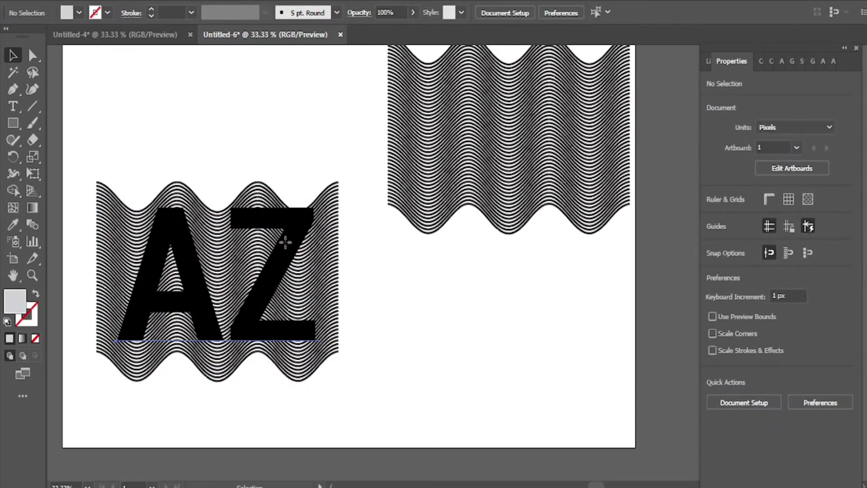
left_click_drag(289, 248, 315, 243)
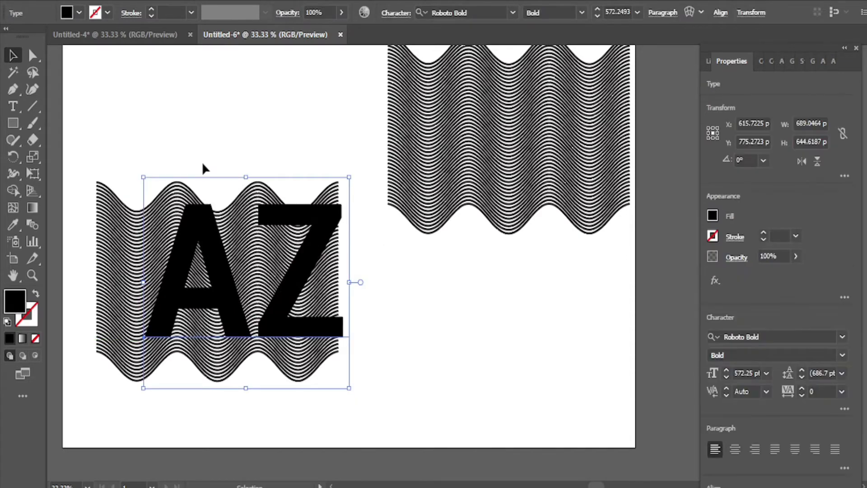
left_click_drag(93, 131, 353, 396)
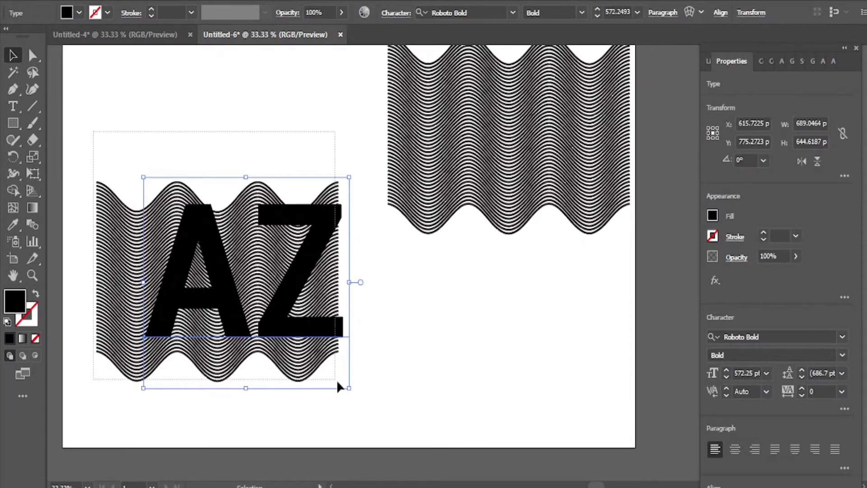
Make a clipping mask of the waves with the AZ letters and move it up-left to X 505.56
right_click(360, 391)
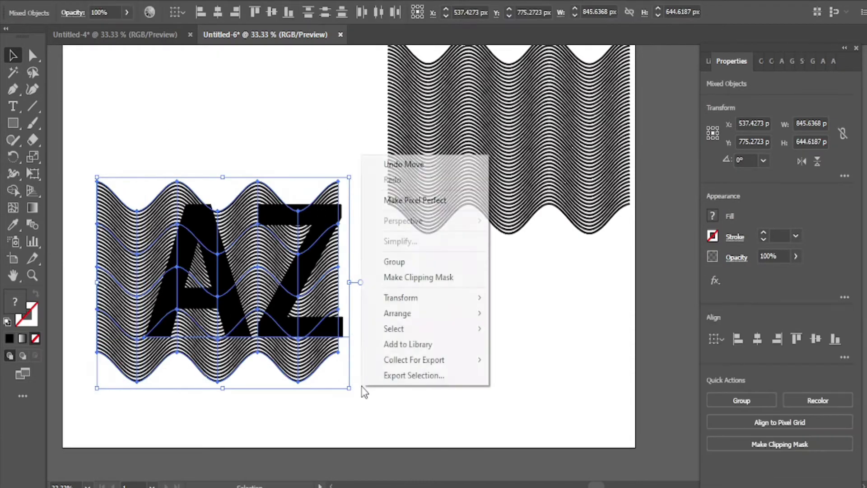
left_click(391, 278)
left_click(357, 342)
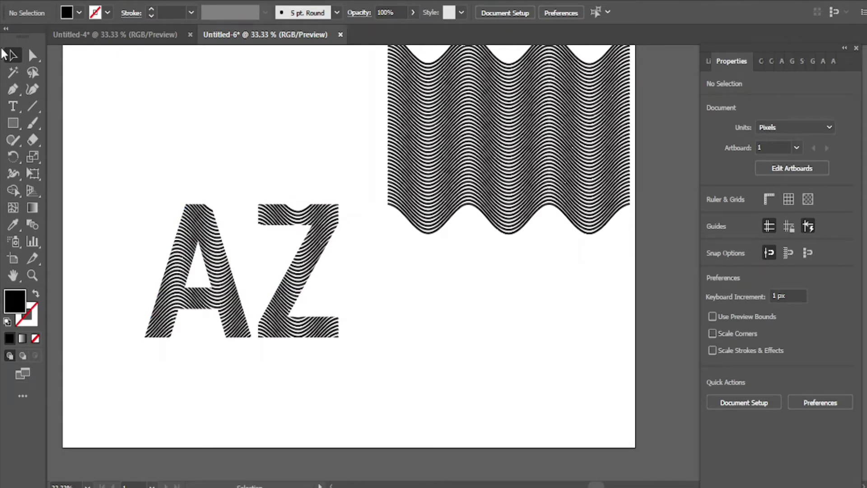
left_click_drag(151, 197, 119, 121)
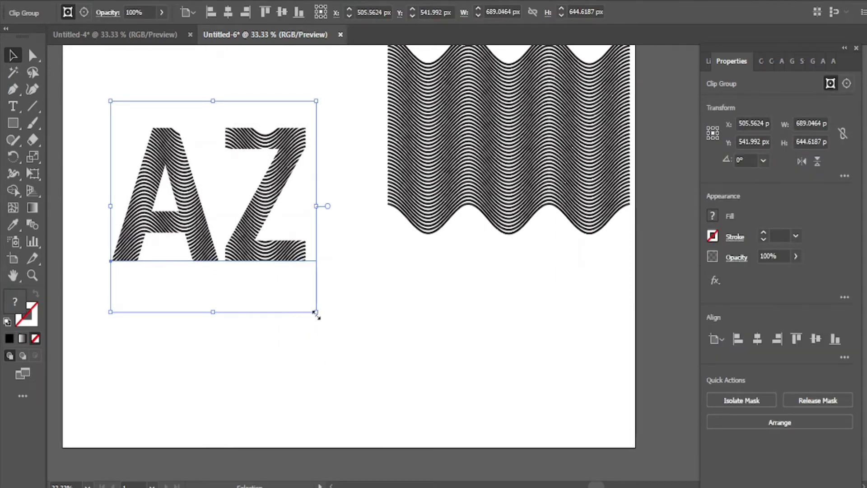
Enlarge the striped AZ clip group and position it at about X 500.04, Y 539.07
mouse_move(316, 311)
left_mouse_down()
mouse_move(382, 377)
mouse_move(281, 288)
left_mouse_up()
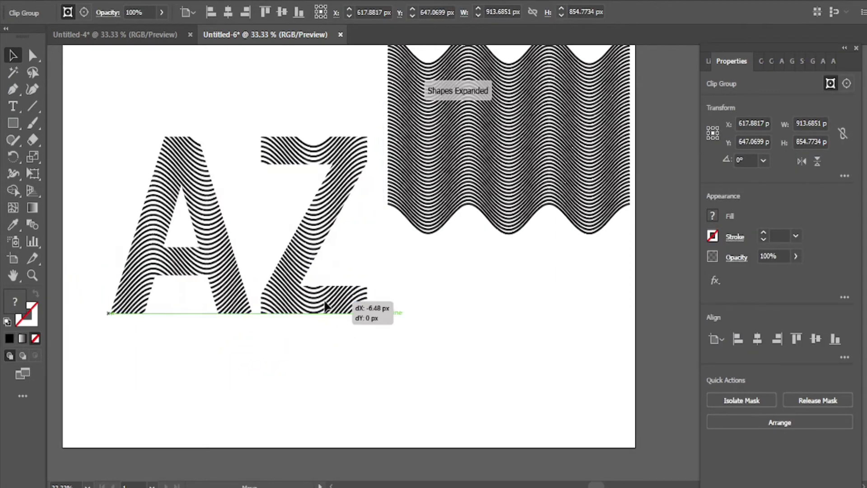
left_click(412, 358)
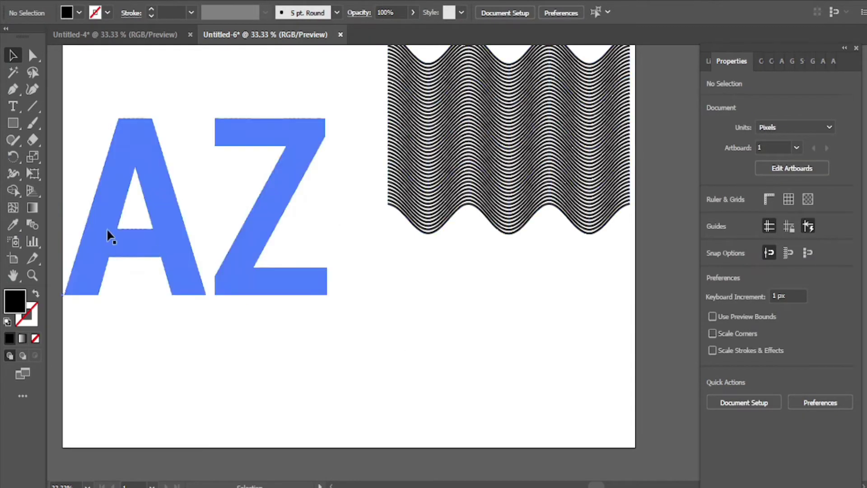
left_click_drag(145, 206, 158, 189)
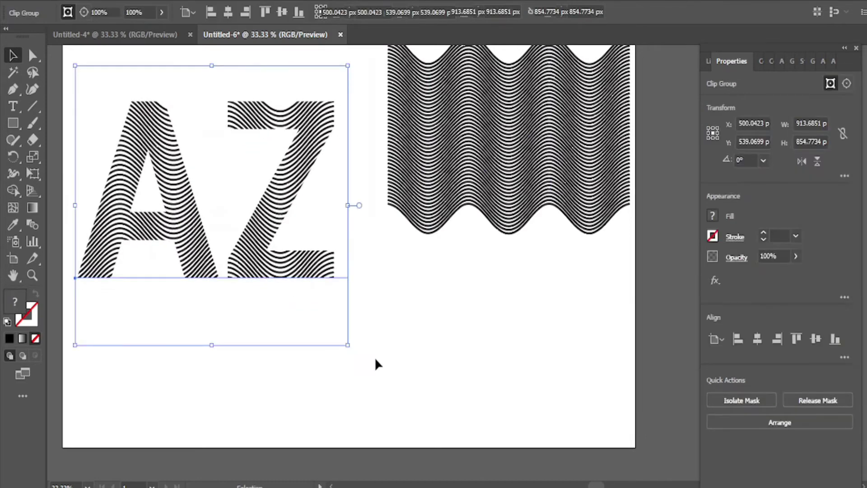
left_click(375, 362)
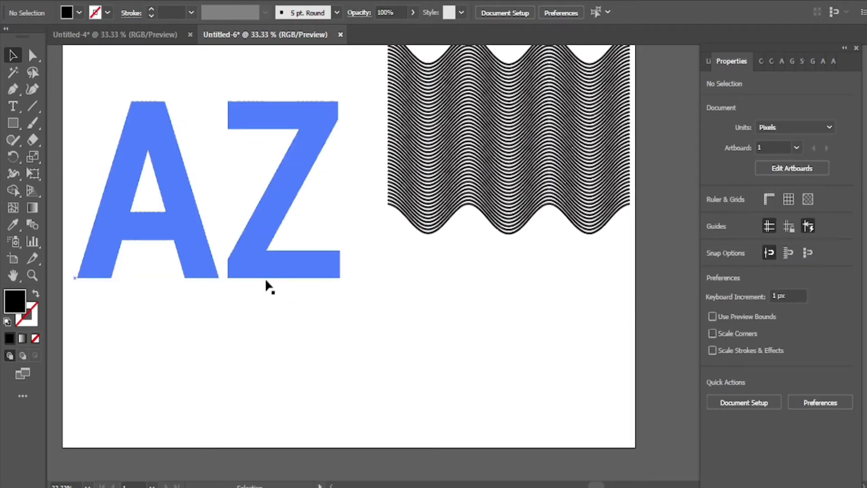
left_click(12, 109)
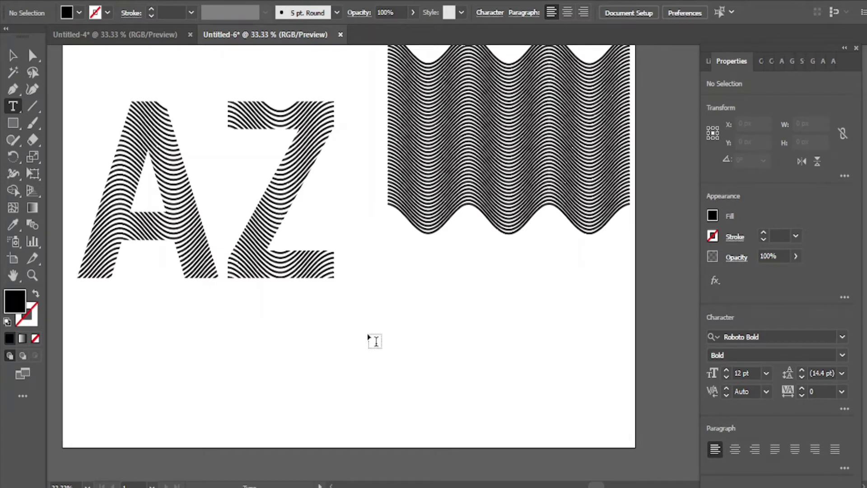
Type a bold 4 below the letters, enlarge it to about 656 pt and move it beside AZ
left_click(370, 336)
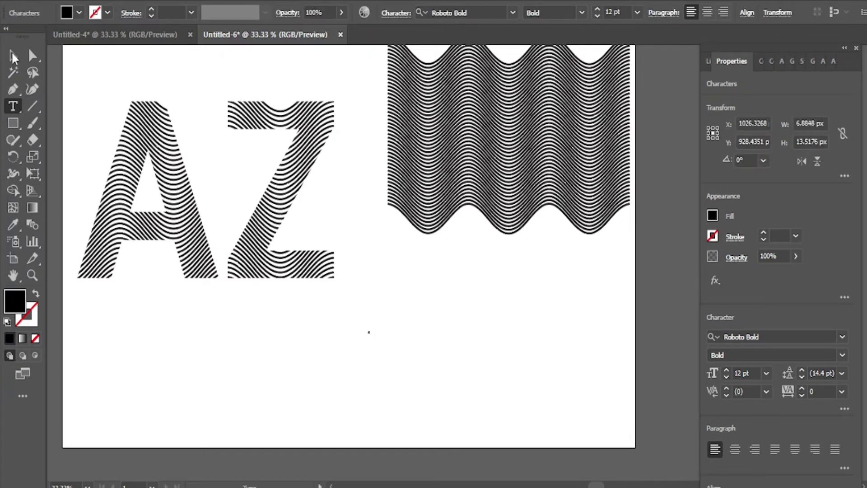
left_click(12, 55)
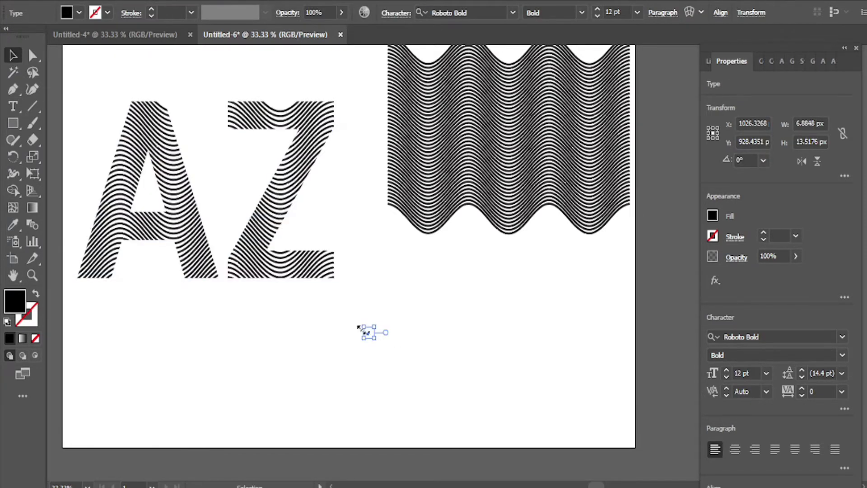
left_click_drag(373, 338, 403, 405)
scroll(452, 319, "down", 3)
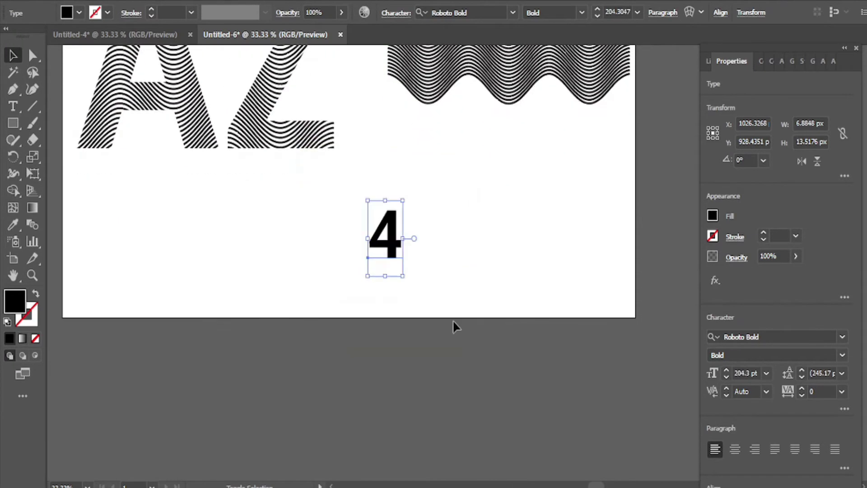
scroll(435, 281, "up", 1)
left_click_drag(402, 251, 556, 138)
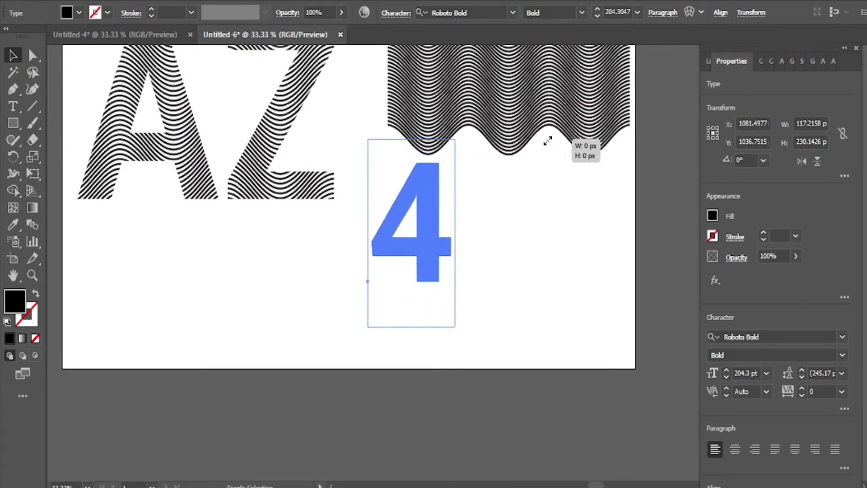
left_click_drag(457, 327, 519, 375)
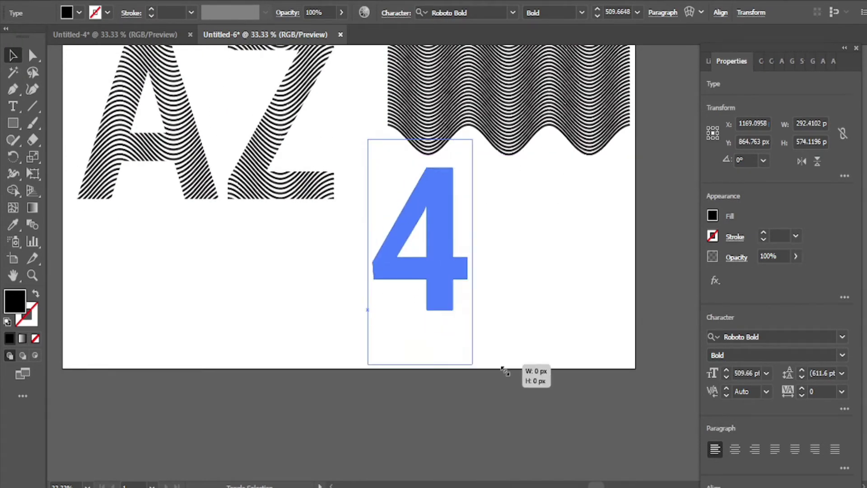
scroll(514, 268, "up", 2)
left_click_drag(441, 339, 405, 339)
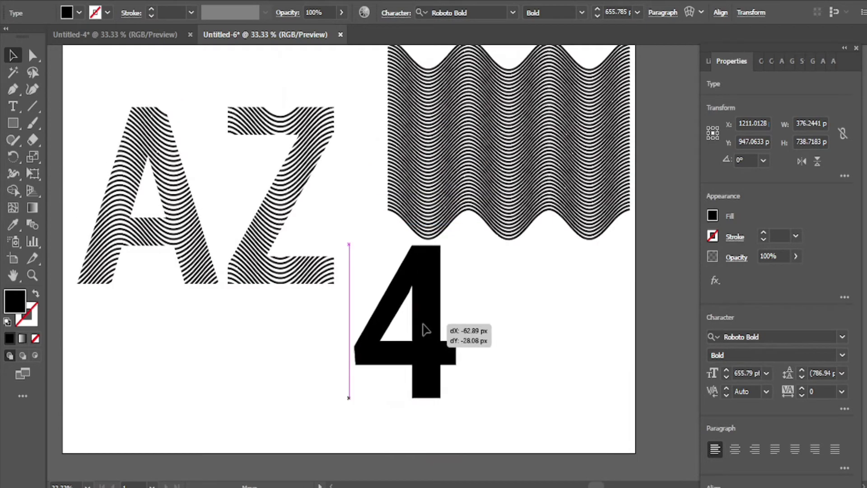
Expand the 4 into outlined shapes with Object > Expand, then deselect
left_click(109, 2)
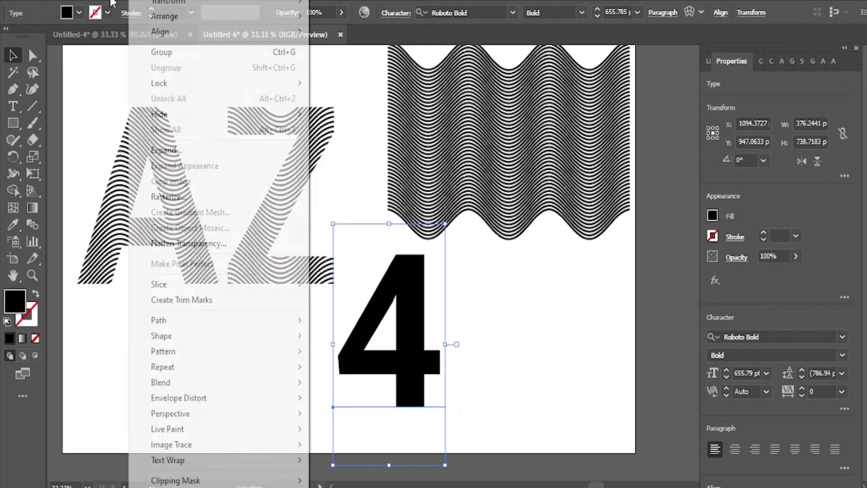
left_click(167, 151)
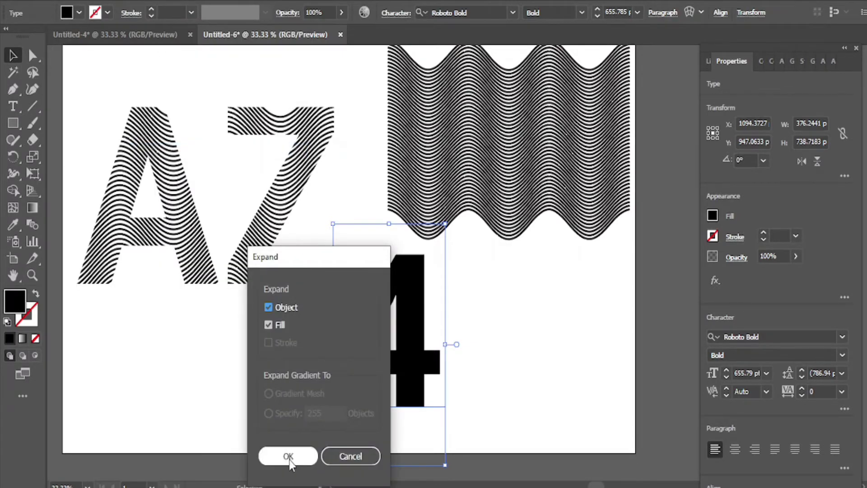
left_click(288, 458)
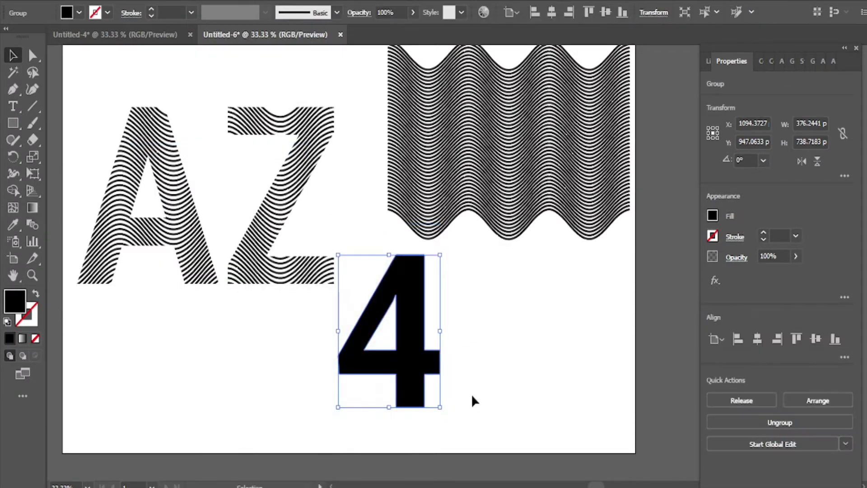
left_click(546, 322)
Bring the 4 and wave stripes together and make the stripes a 4-row, 6-column mesh envelope
scroll(497, 343, "up", 2)
mouse_move(415, 380)
left_mouse_down()
mouse_move(506, 198)
mouse_move(483, 186)
left_mouse_up()
mouse_move(545, 220)
left_mouse_down()
mouse_move(505, 328)
mouse_move(518, 304)
left_mouse_up()
key("ctrl+alt+m")
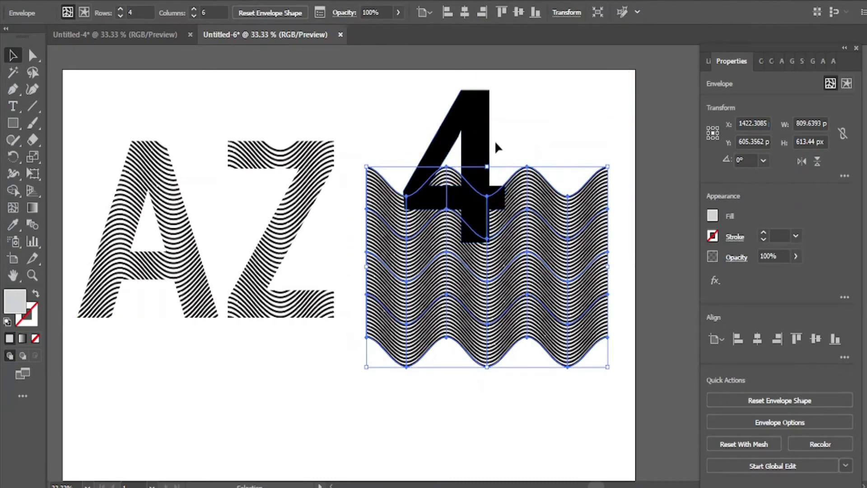
Position the black 4 over the wave envelope, lined up with the stripes
left_click_drag(495, 140, 500, 234)
scroll(581, 313, "up", 1, "alt")
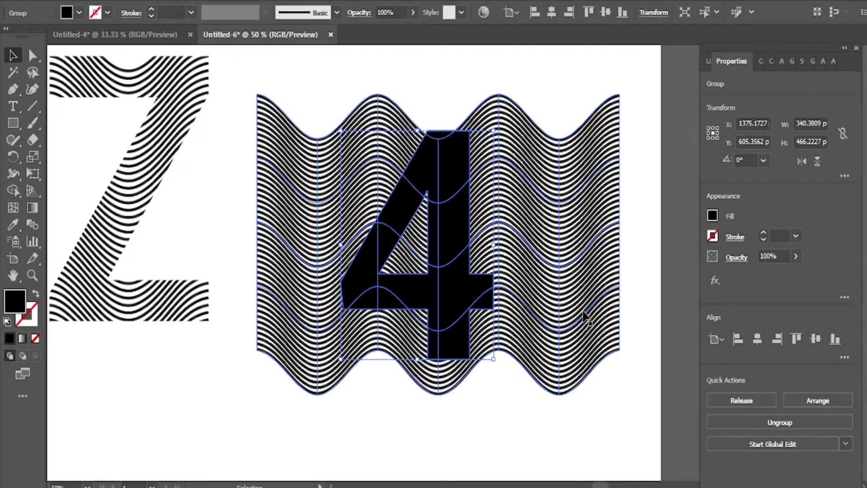
scroll(581, 309, "up", 1, "alt")
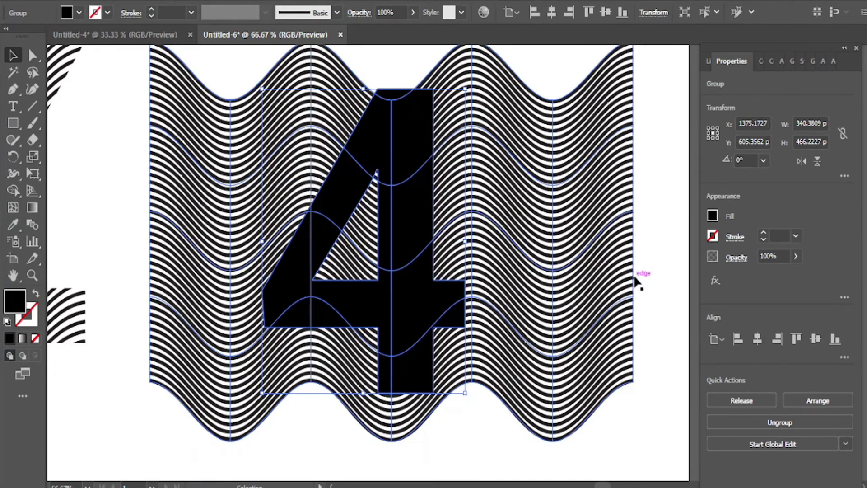
left_click(640, 278)
mouse_move(427, 262)
left_mouse_down()
mouse_move(531, 251)
mouse_move(421, 248)
left_mouse_up()
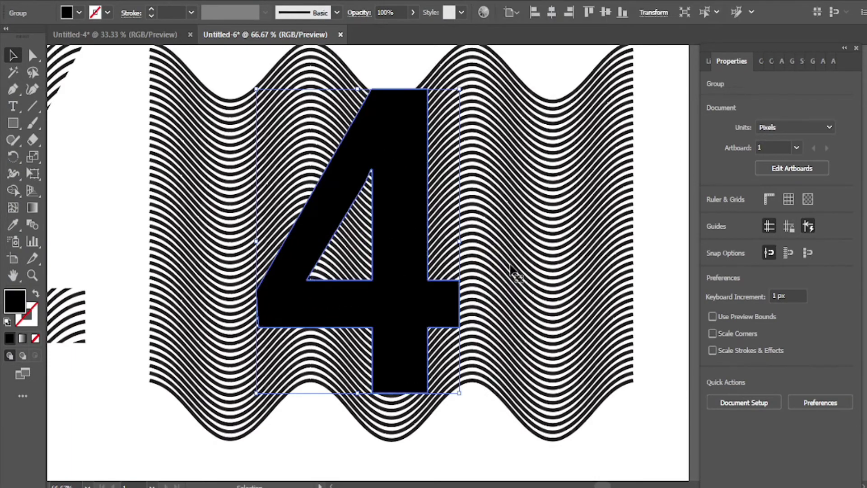
Shrink the wave envelope, rotate it about 48.7°, and enlarge it to roughly 736 × 757 px over the 4
key("ctrl+alt+c")
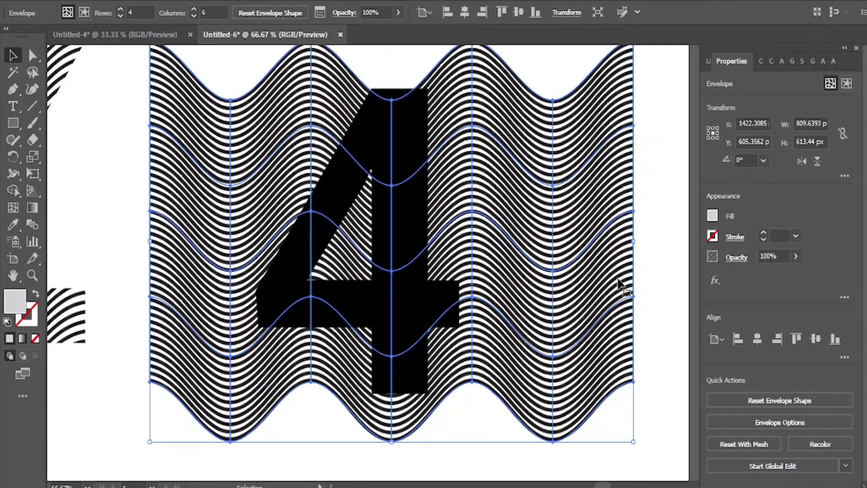
scroll(618, 282, "up", 1)
scroll(600, 284, "down", 1)
scroll(626, 147, "up", 1)
left_click(635, 91)
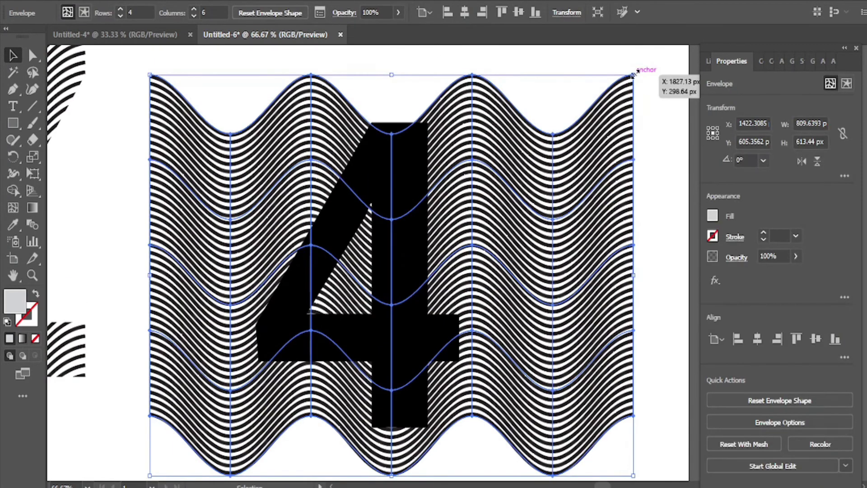
left_click_drag(633, 74, 504, 173)
mouse_move(483, 233)
left_mouse_down()
mouse_move(520, 158)
mouse_move(517, 180)
left_mouse_up()
mouse_move(542, 430)
left_mouse_down()
mouse_move(581, 222)
mouse_move(605, 222)
left_mouse_up()
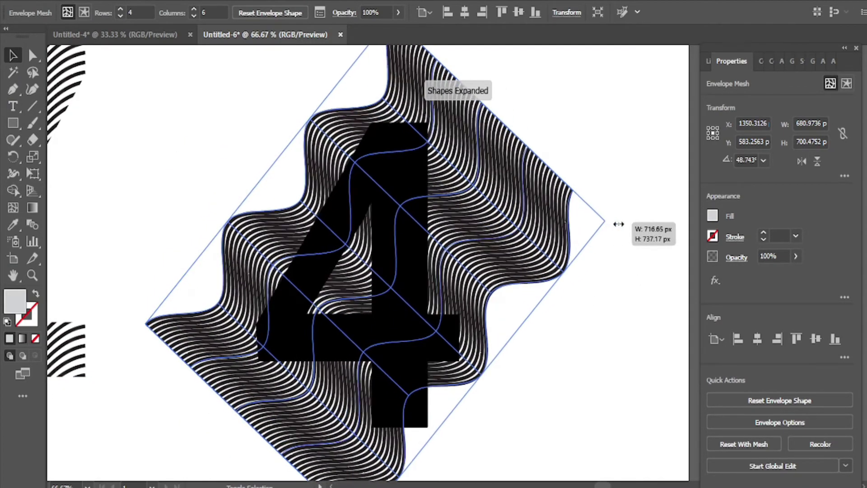
left_click_drag(561, 244, 568, 254)
left_click(603, 315)
Expand the wave envelope into plain paths and deselect
left_click(587, 276)
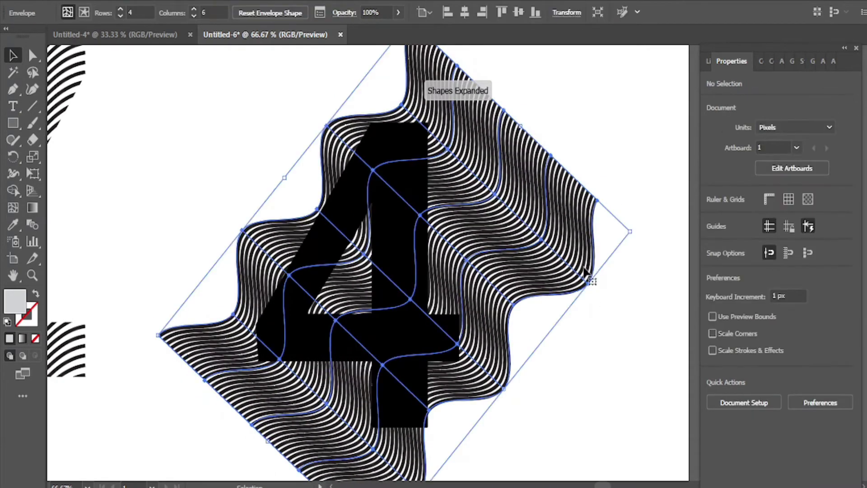
left_click(140, 1)
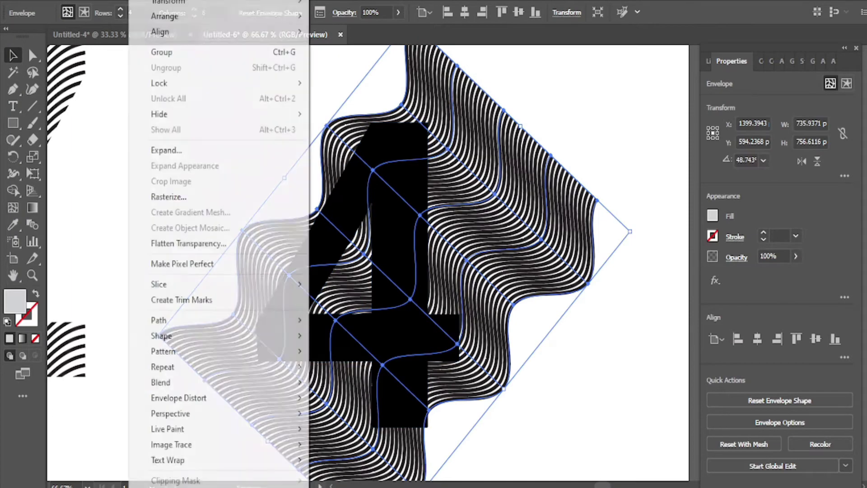
left_click(167, 150)
left_click(288, 456)
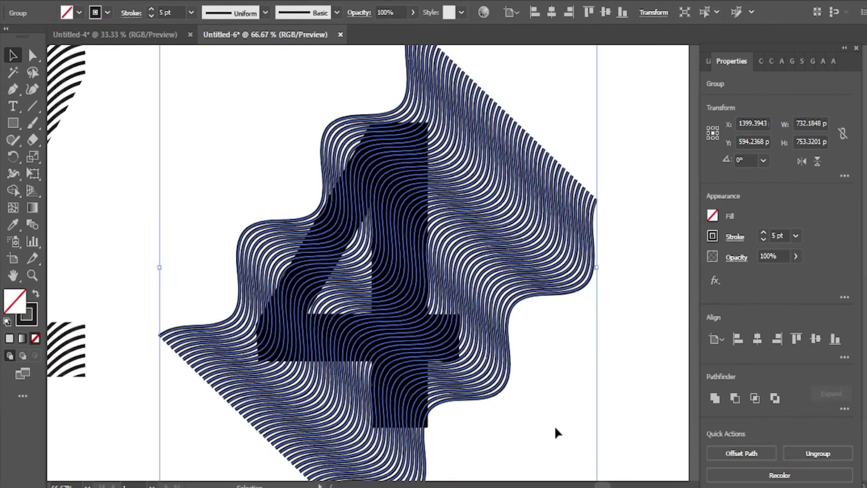
left_click(617, 395)
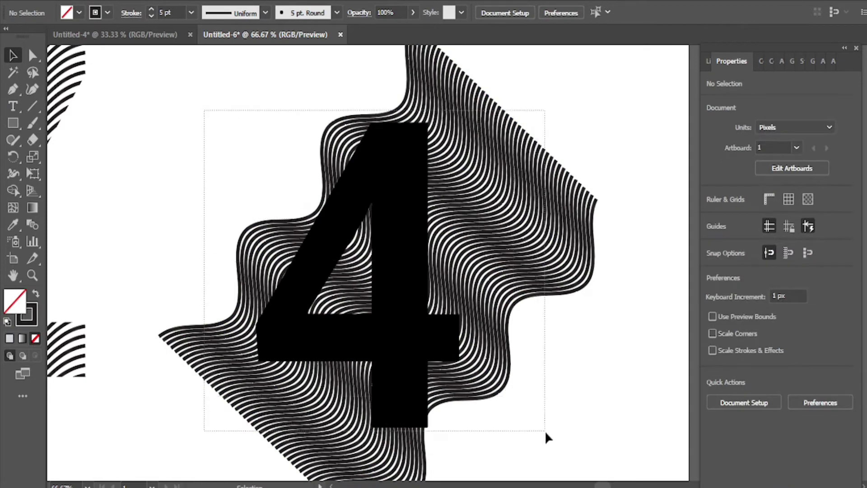
Select the stripes with the 4 and apply Pathfinder Divide
left_click_drag(267, 174, 544, 429)
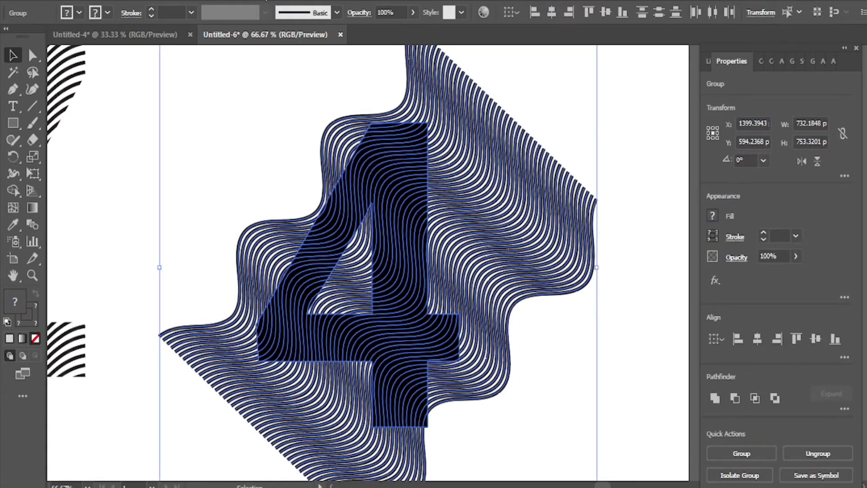
left_click(265, 1)
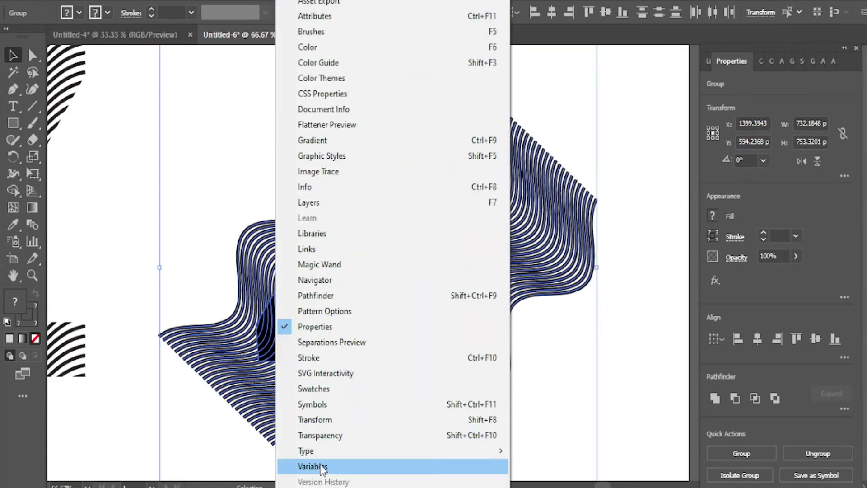
scroll(393, 243, "down", 2)
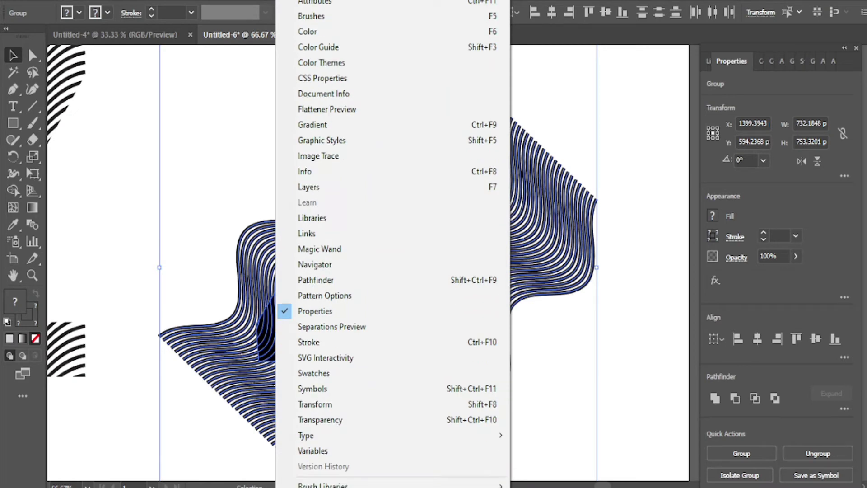
scroll(393, 244, "down", 2)
scroll(393, 244, "down", 2)
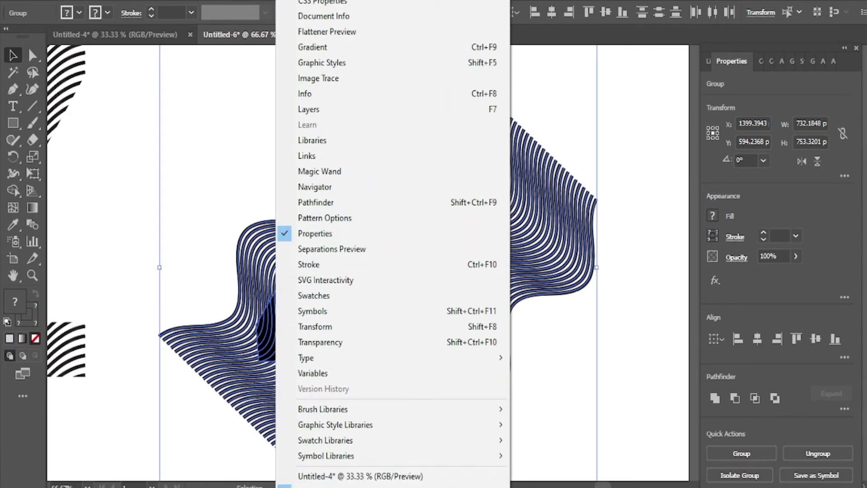
scroll(316, 343, "down", 1)
left_click(316, 187)
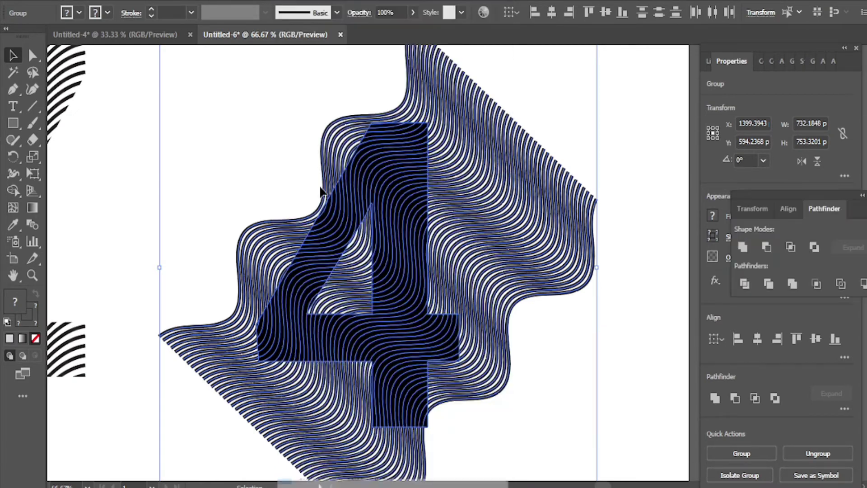
left_click_drag(766, 194, 639, 107)
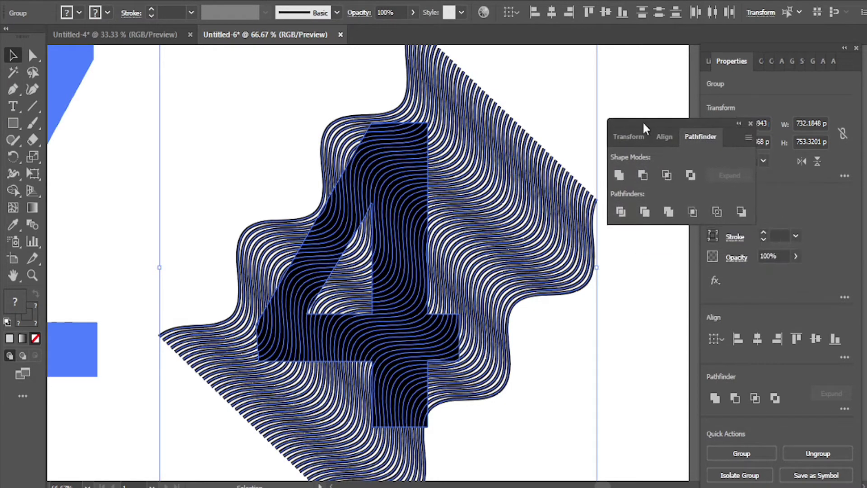
left_click(619, 199)
left_click(261, 178)
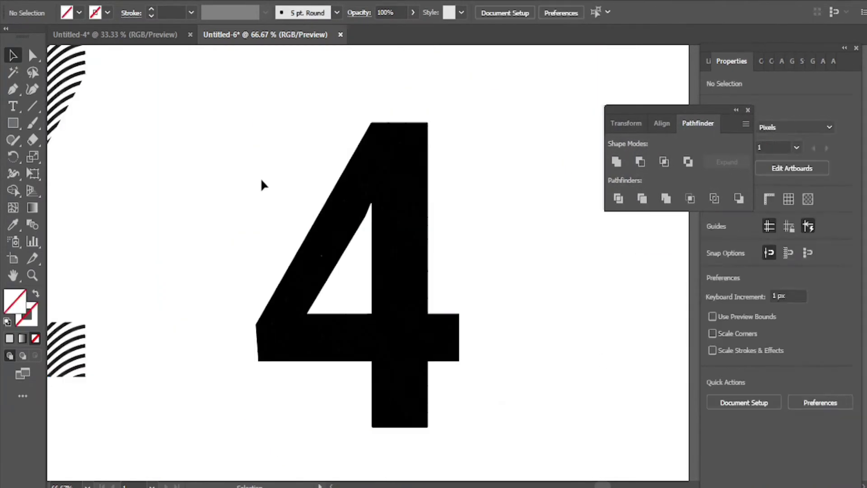
Ungroup the divided stripe pieces of the 4
left_click_drag(222, 90, 487, 461)
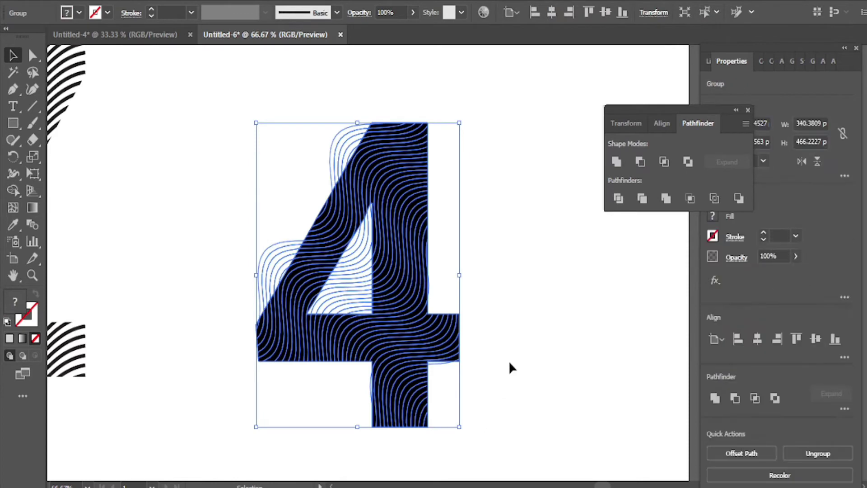
right_click(487, 309)
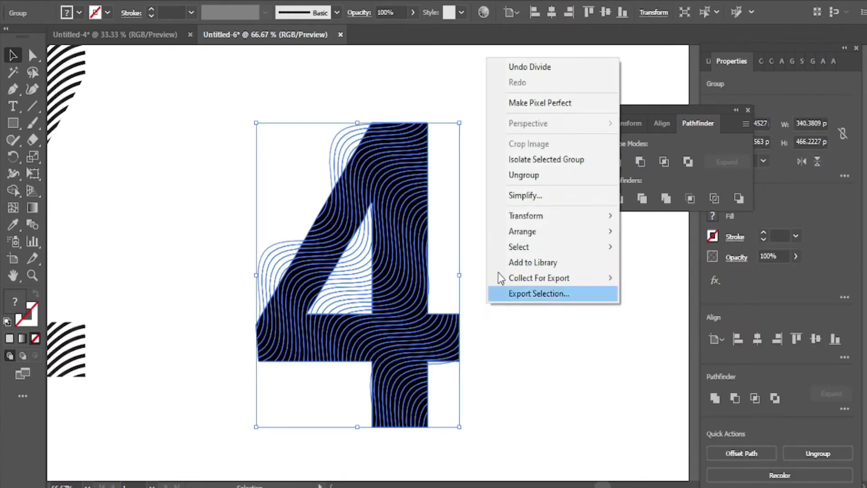
left_click(520, 171)
left_click(496, 196)
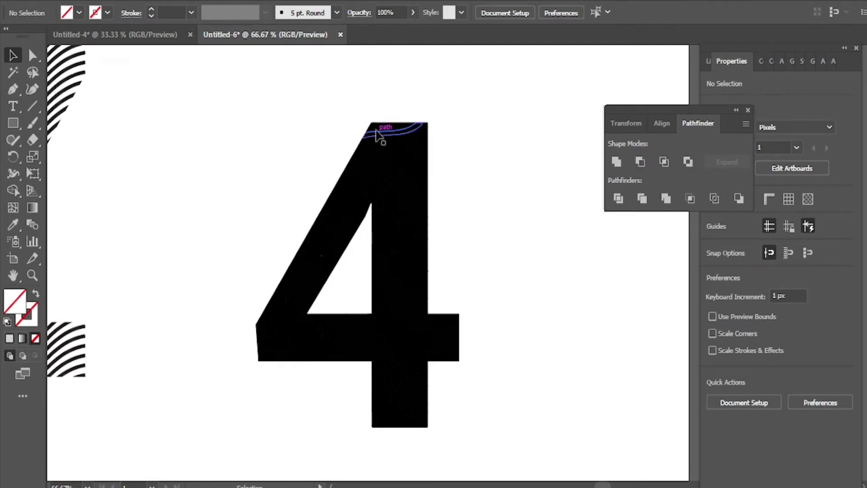
Delete alternate stripes and slivers at the top and along the diagonal of the 4
left_click_drag(376, 131, 379, 145)
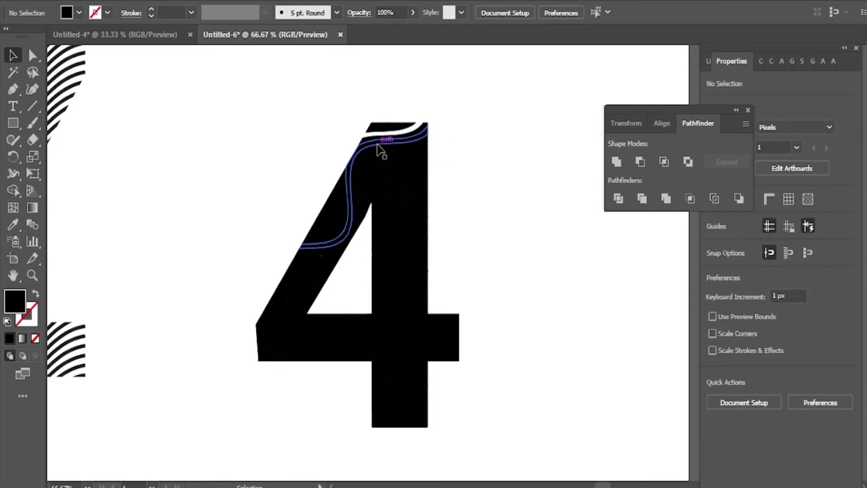
left_click_drag(378, 145, 375, 152)
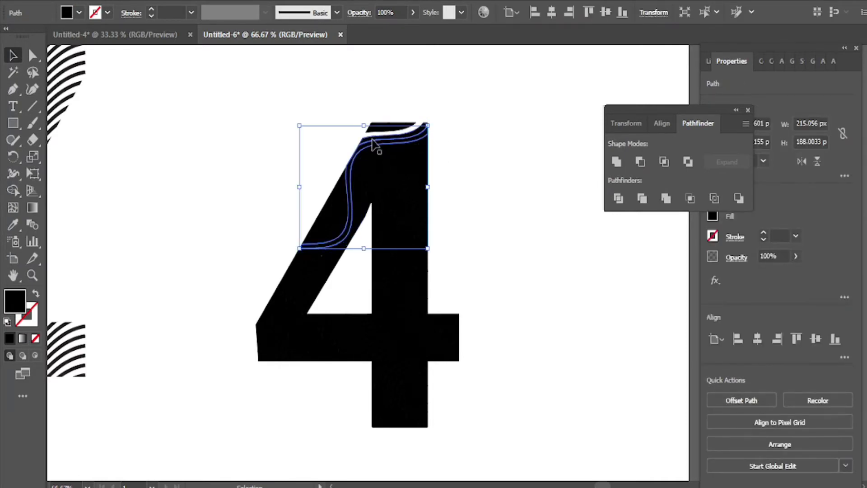
key("ctrl+d")
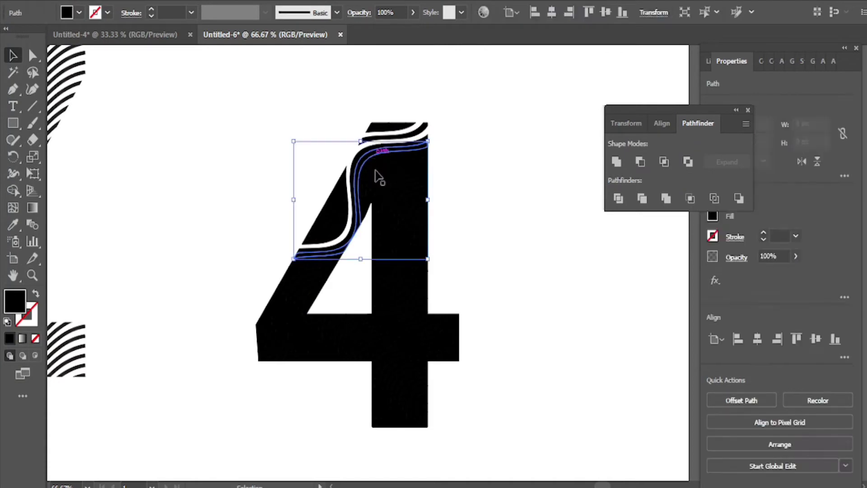
key("ctrl+shift+a")
left_click(378, 168)
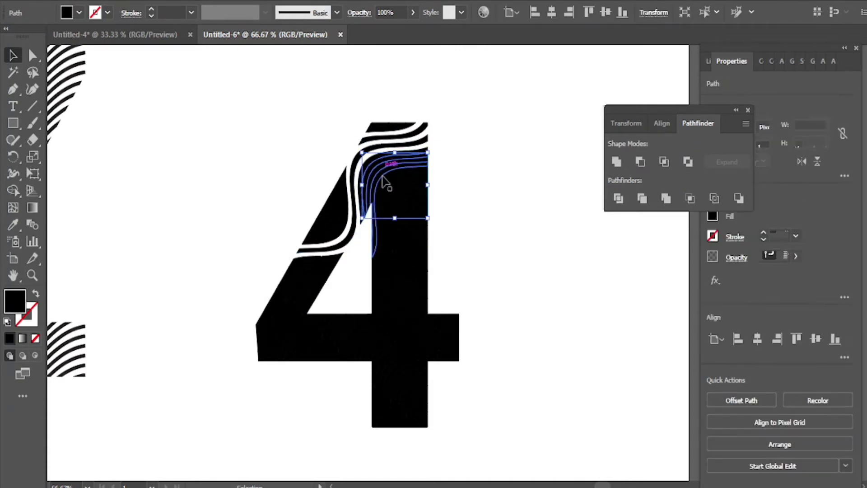
key("ctrl+shift+a")
left_click(384, 192)
key("ctrl+d")
key("ctrl+shift+a")
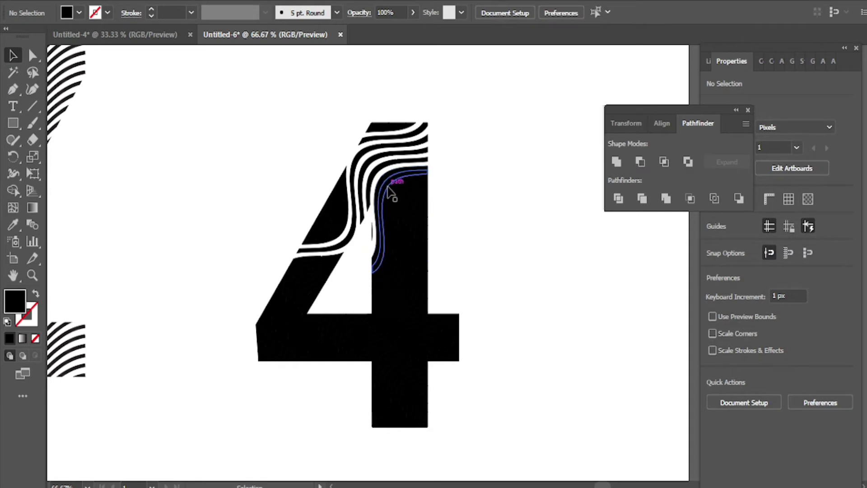
left_click(391, 193)
key("ctrl+d")
key("ctrl+shift+a")
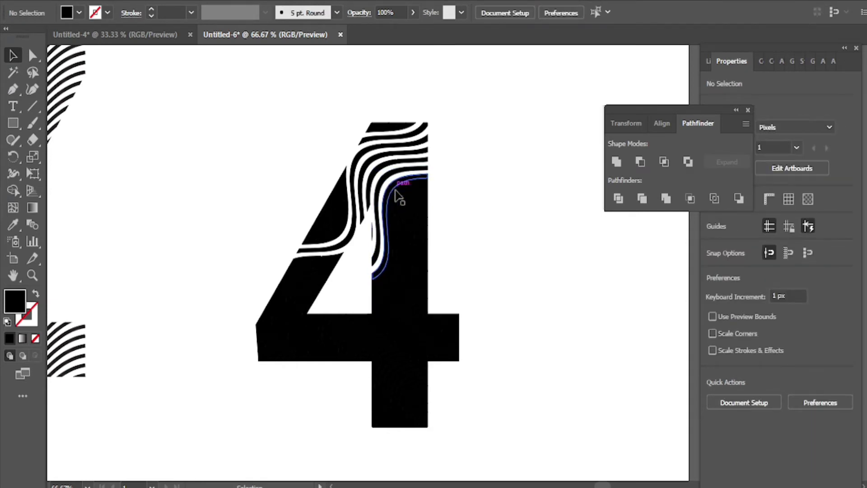
left_click(341, 192)
key("Delete")
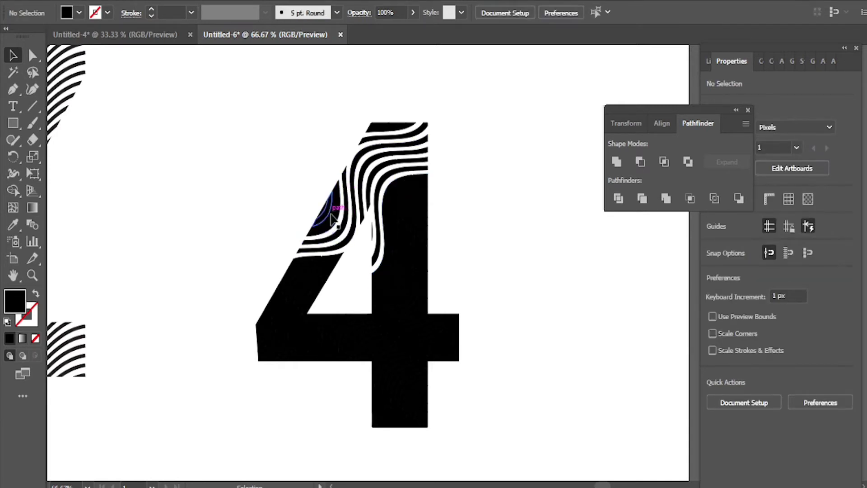
scroll(336, 222, "up", 1)
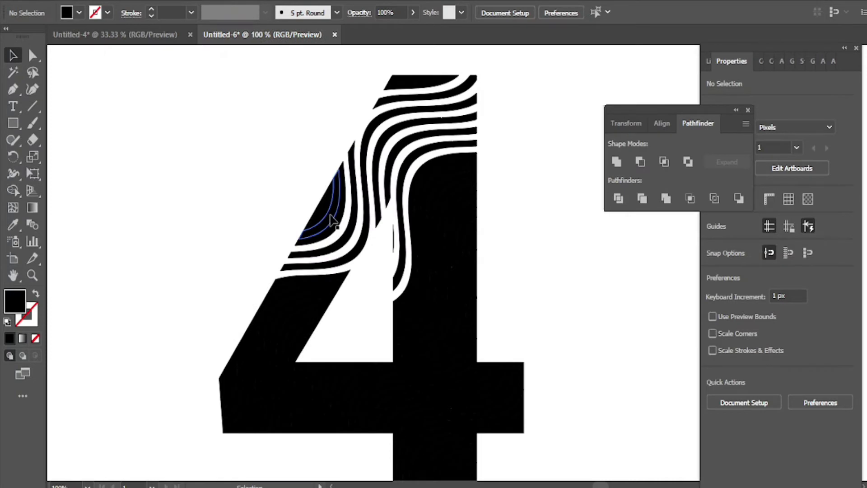
left_click(332, 220)
key("Delete")
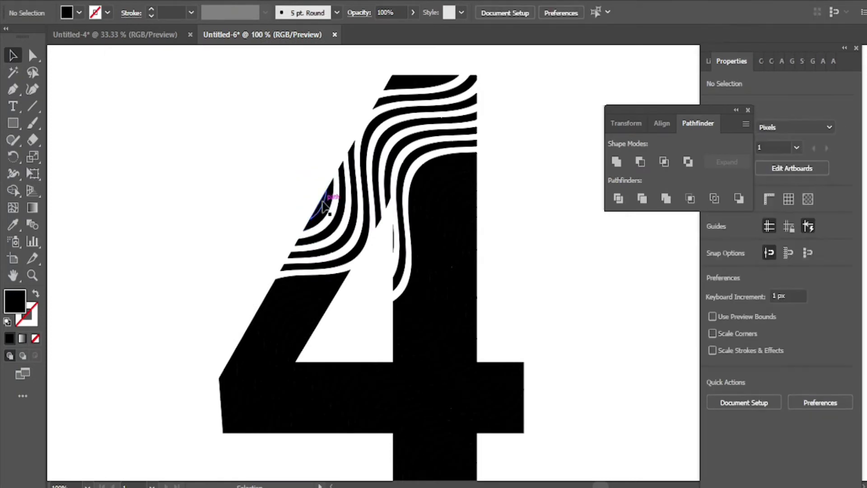
left_click(323, 206)
key("Delete")
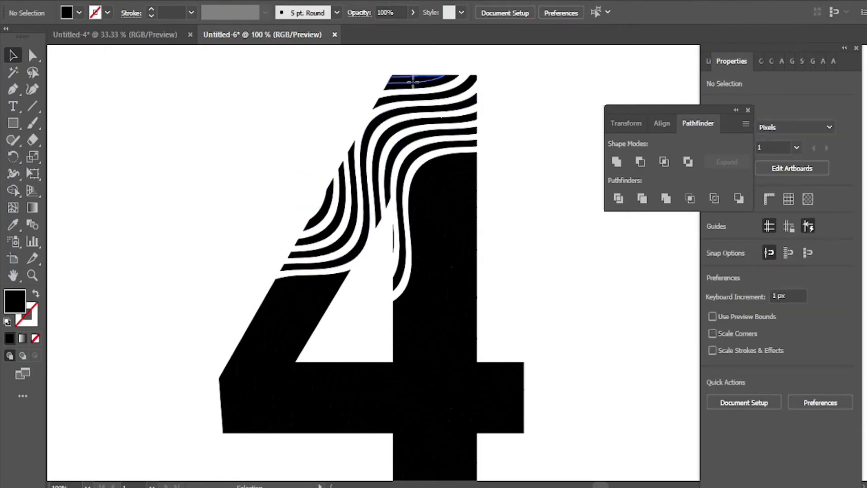
left_click(413, 81)
key("Delete")
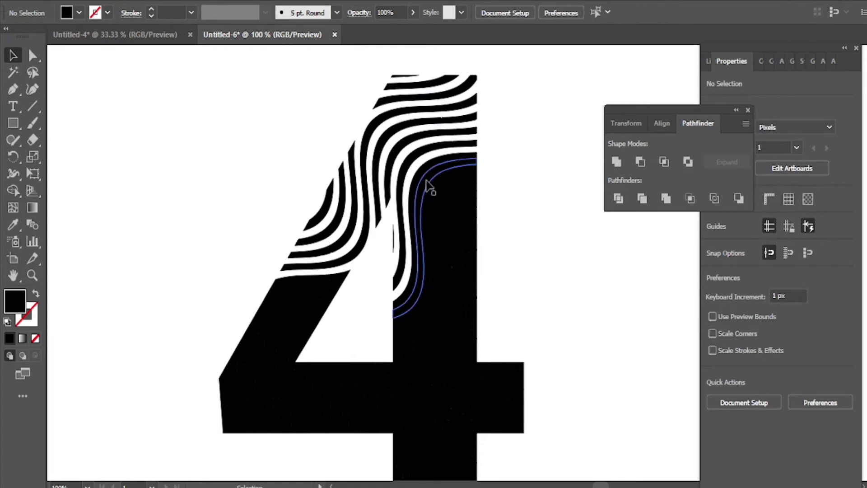
Delete alternate wavy bands down the stem and through the crossbar
left_click(427, 183)
key("Delete")
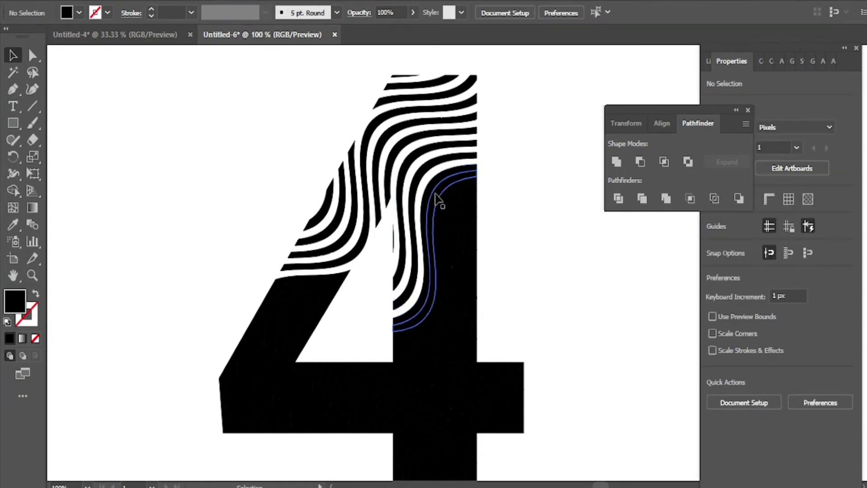
left_click(441, 194)
key("Delete")
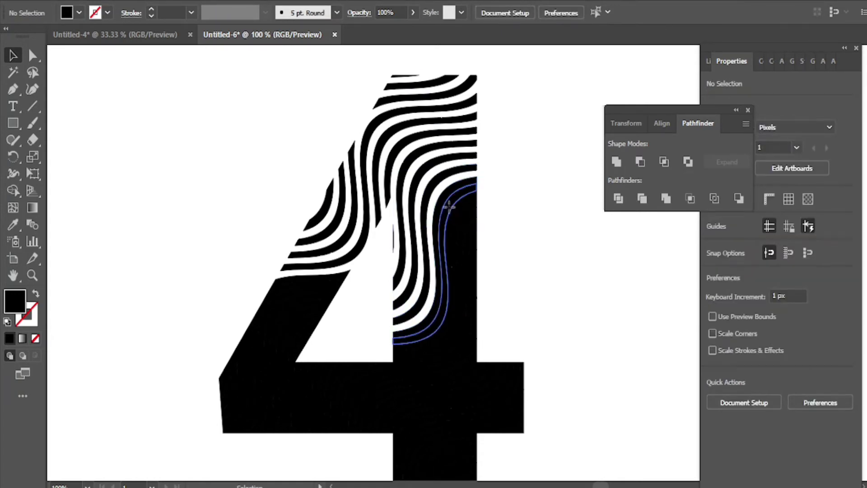
left_click(449, 205)
key("Delete")
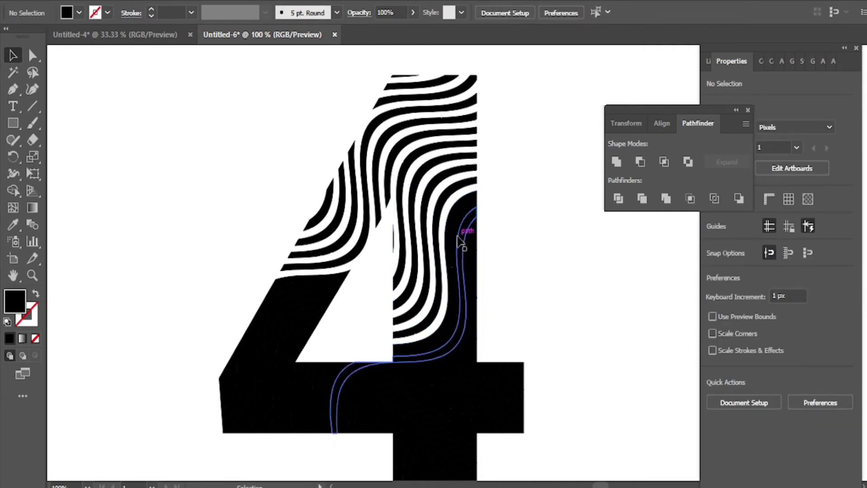
left_click(461, 243)
key("Delete")
left_click(461, 241)
key("Delete")
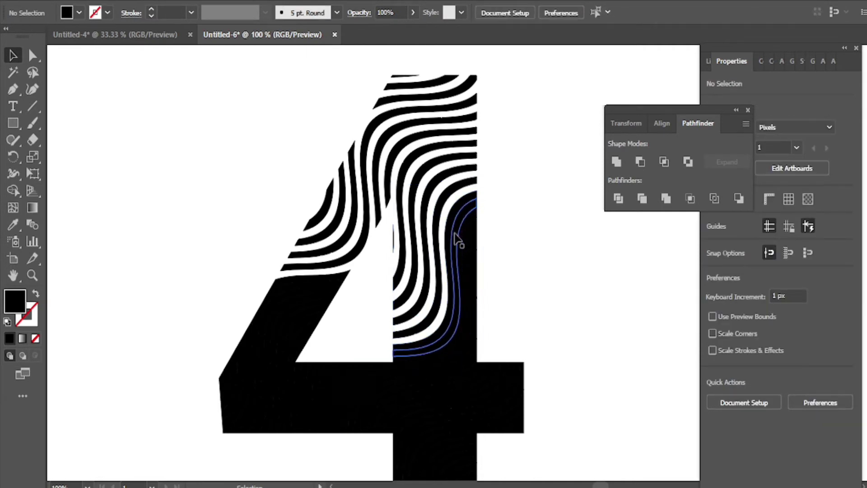
left_click(455, 233)
key("Delete")
left_click(469, 278)
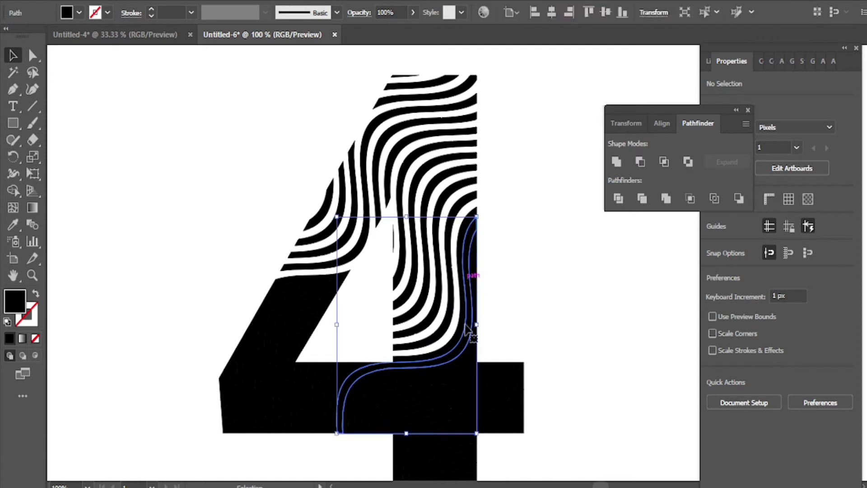
key("Delete")
left_click(460, 378)
key("Delete")
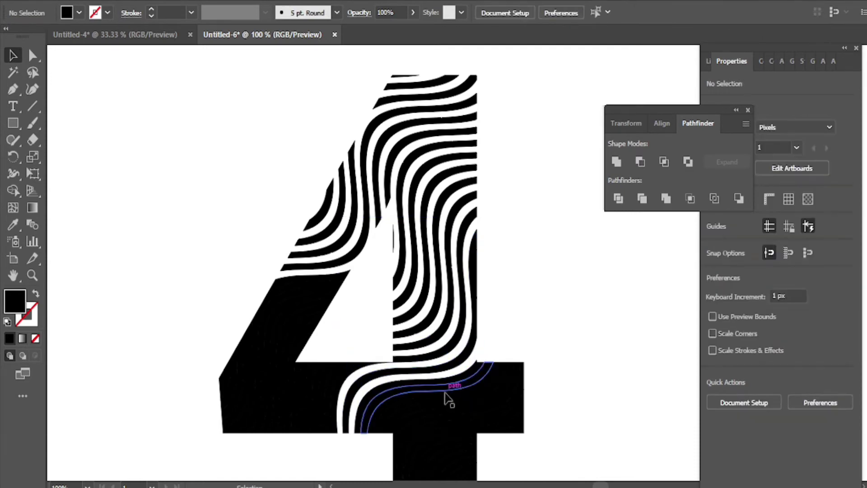
left_click(444, 392)
key("Delete")
left_click(442, 404)
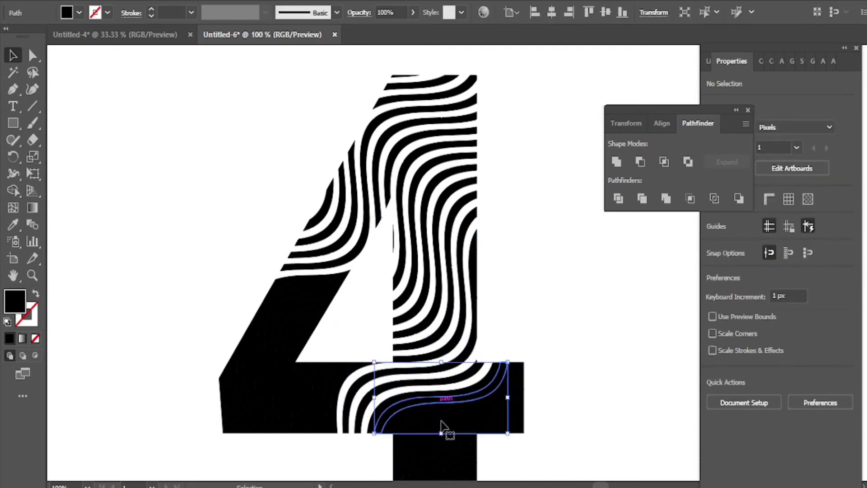
key("Delete")
left_click(440, 415)
key("Delete")
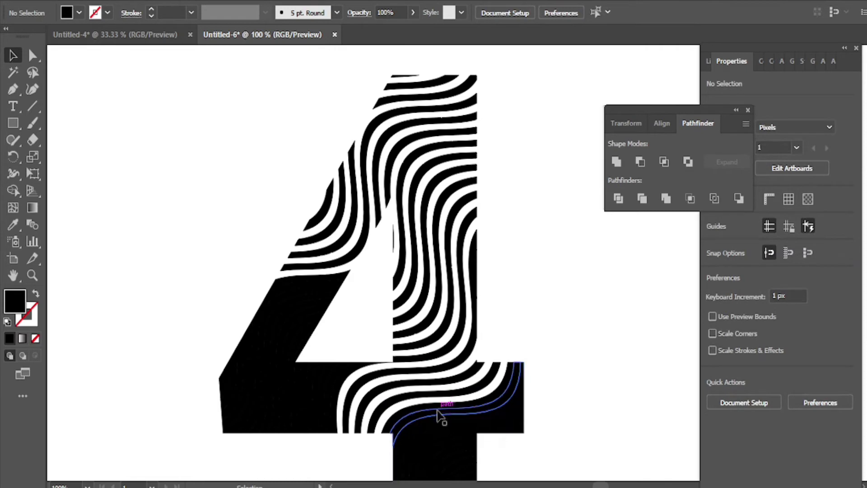
left_click(440, 432)
key("Delete")
left_click(442, 433)
key("Delete")
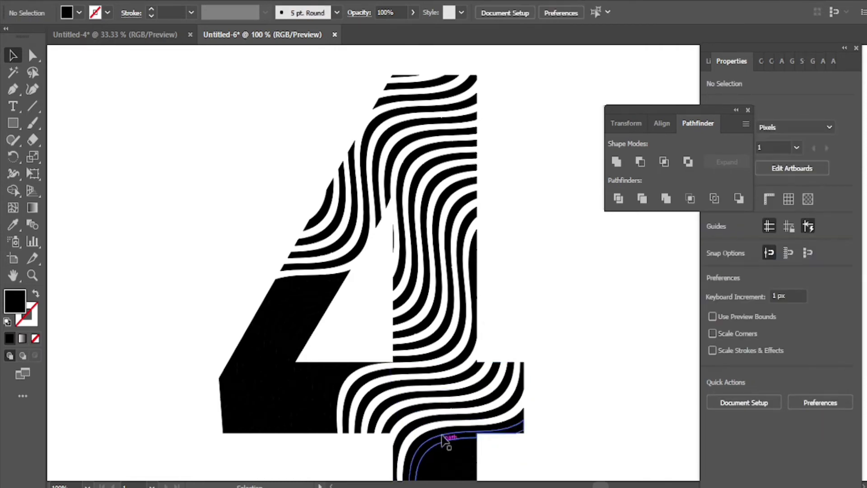
Delete alternate bands in the lower stem down to its bottom
scroll(443, 427, "down", 1)
scroll(445, 422, "down", 1)
left_click(442, 381)
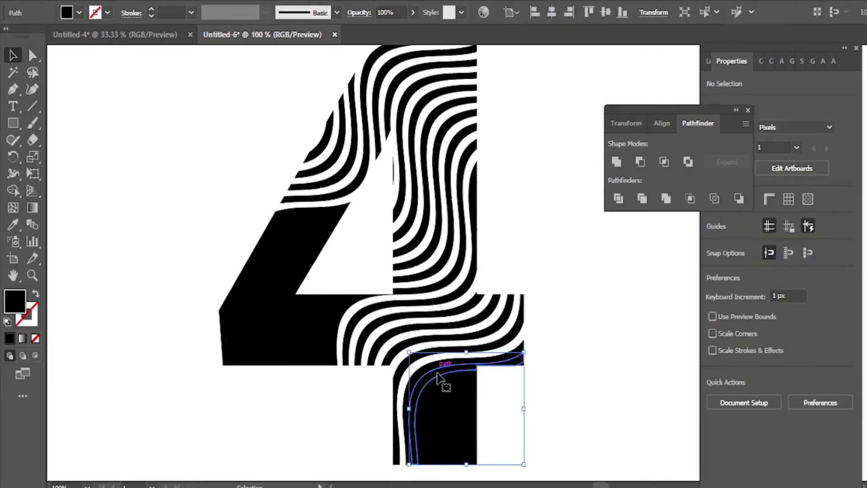
key("Delete")
left_click(442, 386)
key("Delete")
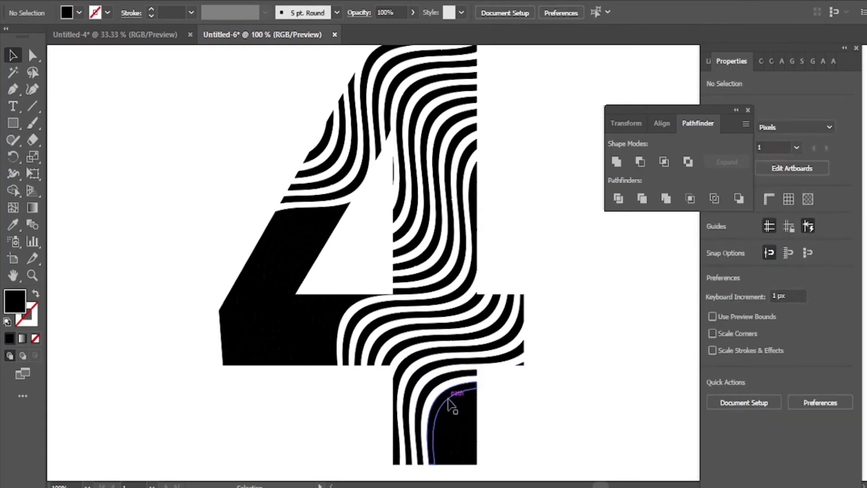
left_click(449, 402)
key("Delete")
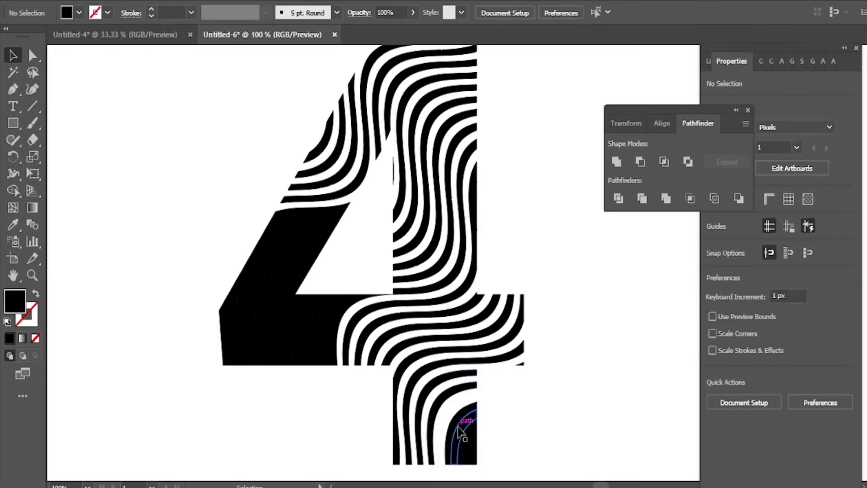
left_click(459, 422)
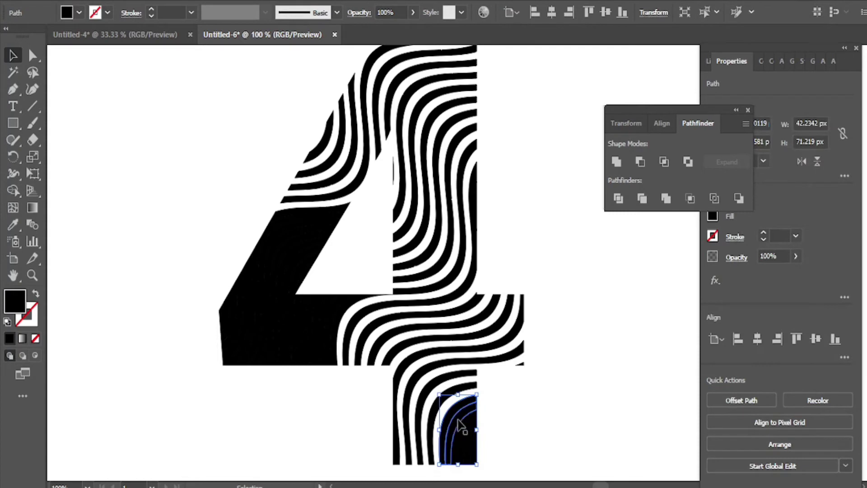
key("Delete")
left_click(460, 423)
key("Delete")
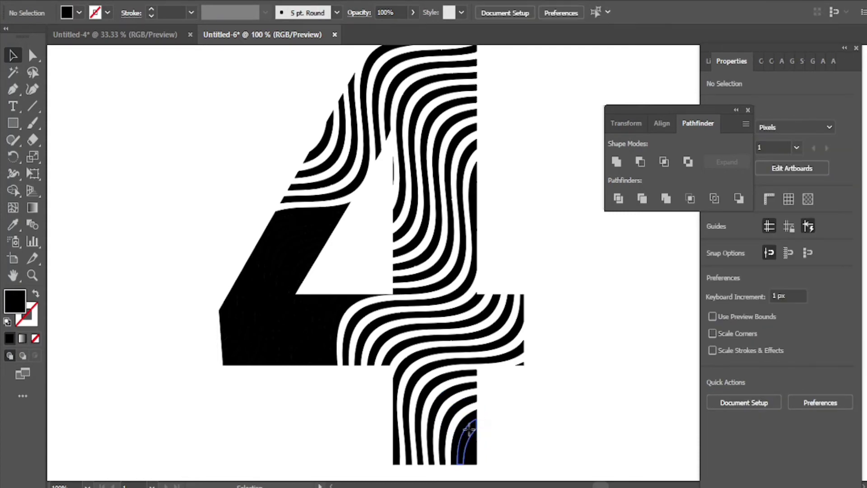
left_click(469, 429)
key("Delete")
left_click(474, 454)
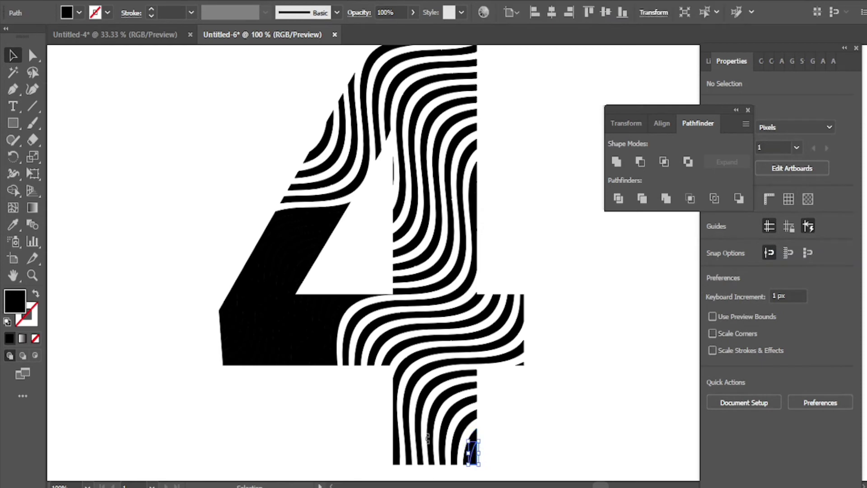
key("Delete")
Delete alternate bands and leftover slivers along the left crossbar and left edge of the 4
left_click(333, 314)
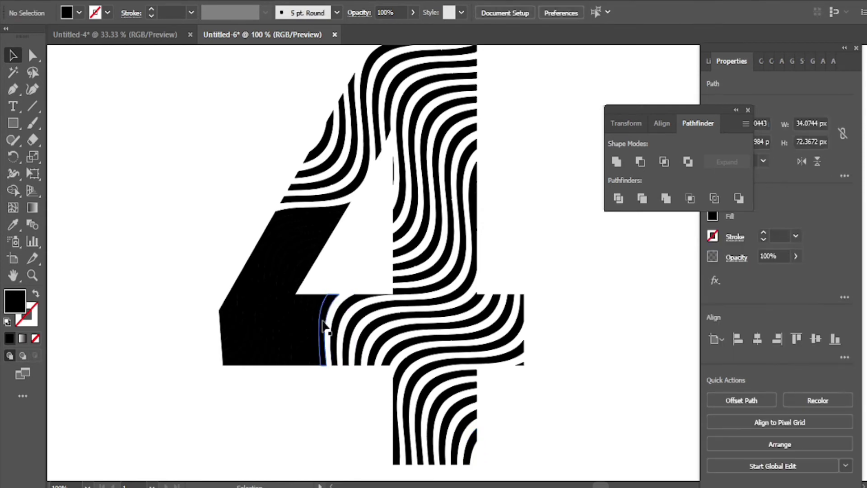
key("Delete")
left_click(319, 323)
key("Delete")
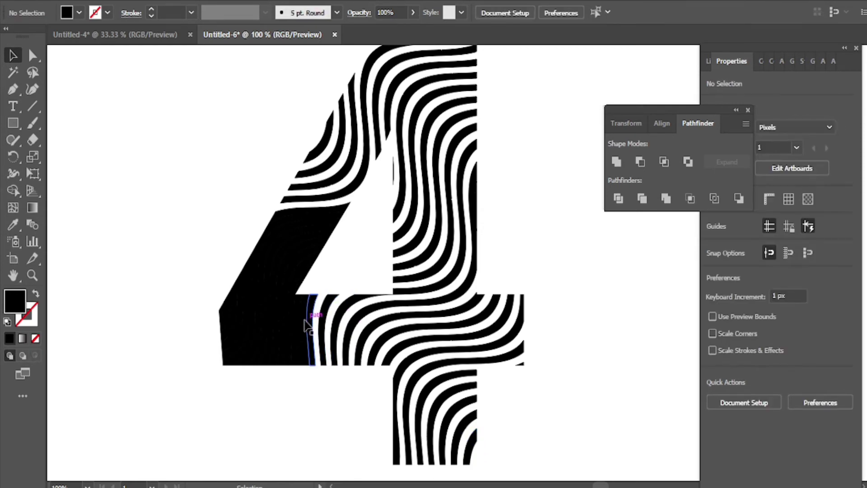
left_click(302, 322)
key("Delete")
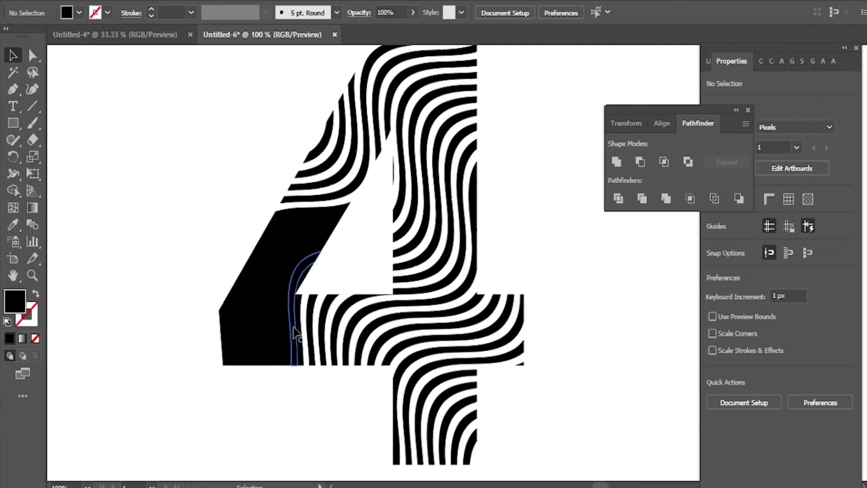
left_click(291, 334)
key("Delete")
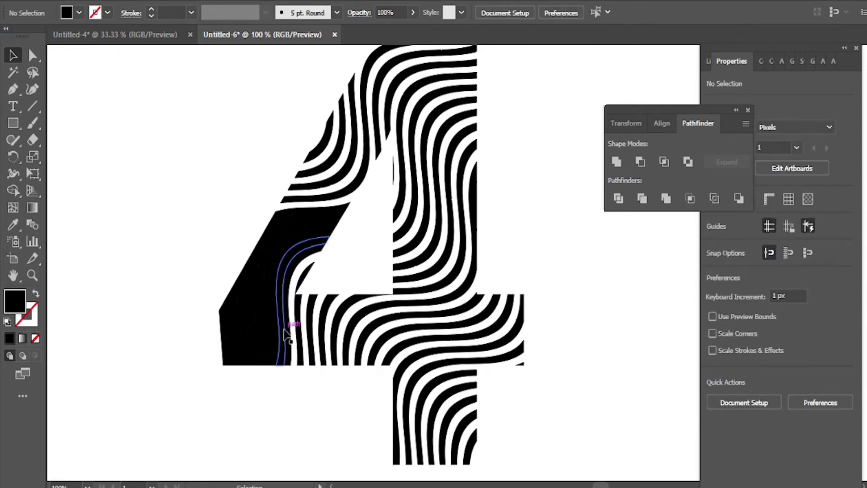
left_click(283, 329)
key("Delete")
left_click(270, 327)
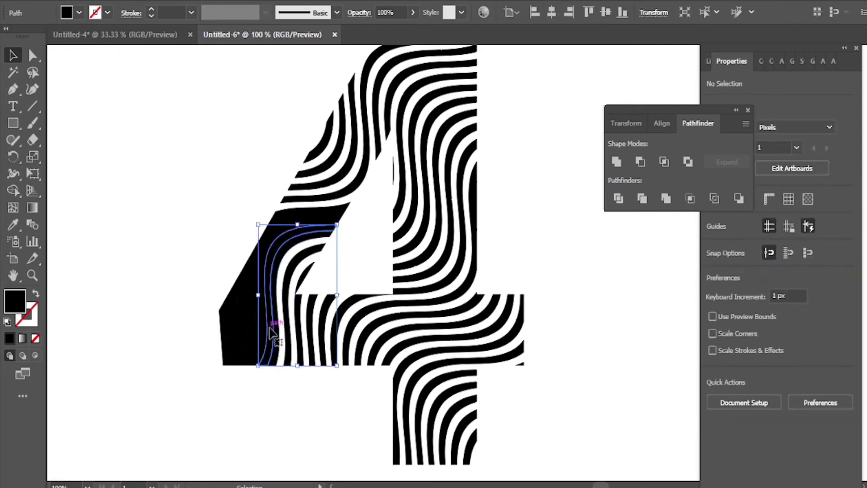
key("Delete")
left_click(258, 328)
key("Delete")
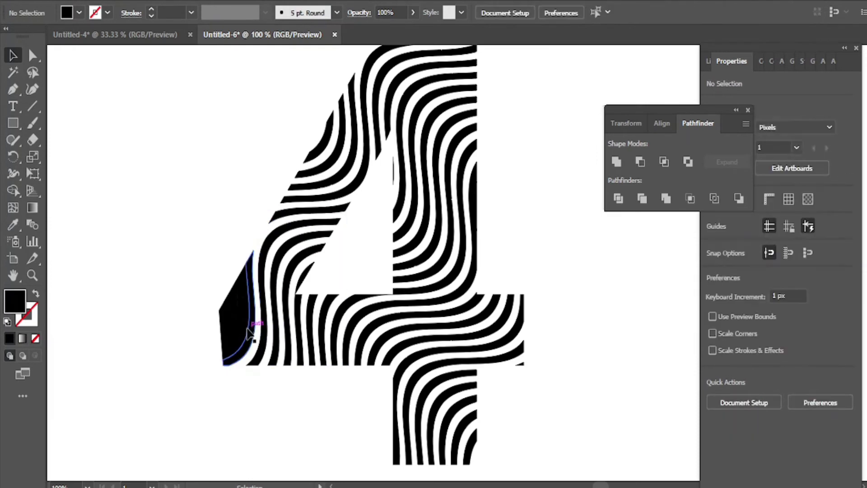
left_click(247, 333)
key("Delete")
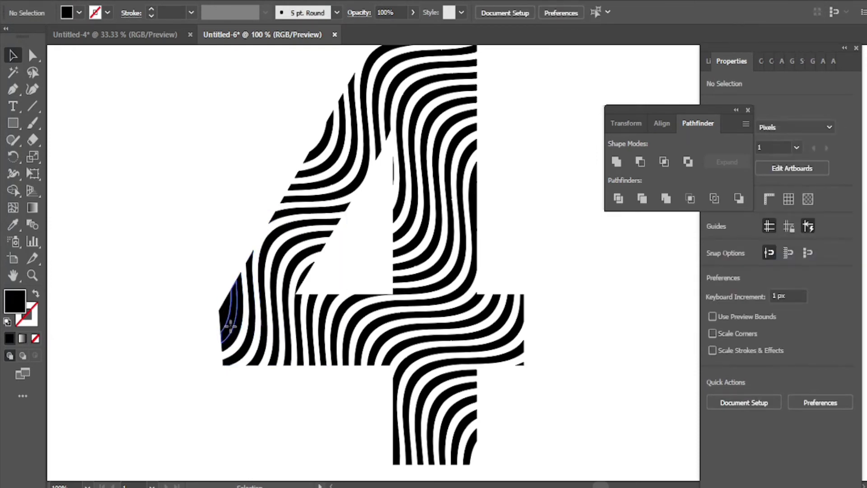
left_click(230, 324)
key("Delete")
left_click(221, 315)
key("Delete")
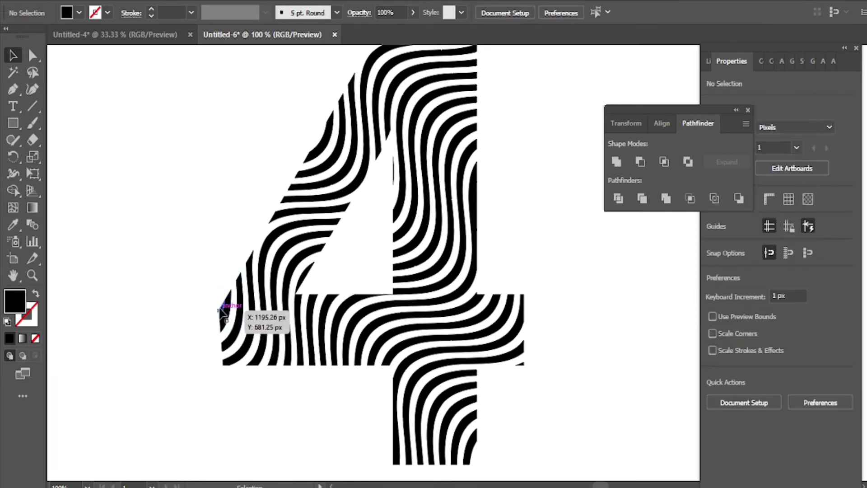
left_click(222, 311)
key("Delete")
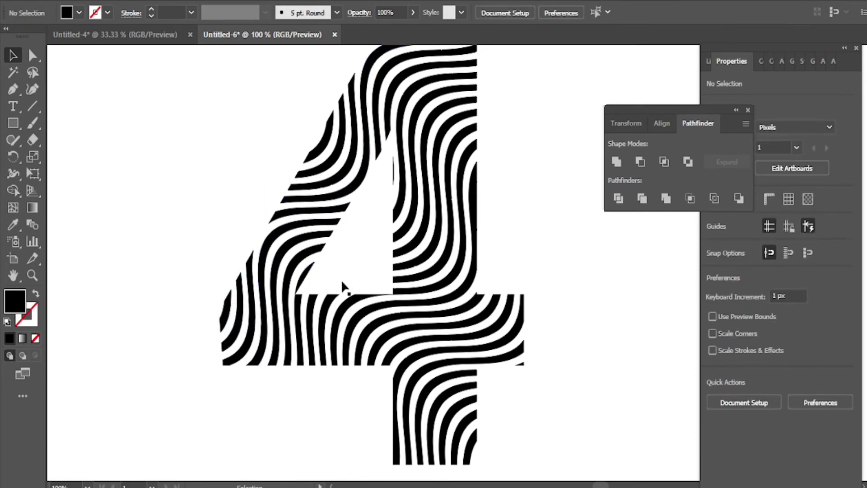
Delete the three stray slivers along the 4's inner edges
scroll(361, 269, "up", 1, "alt")
left_click(391, 137)
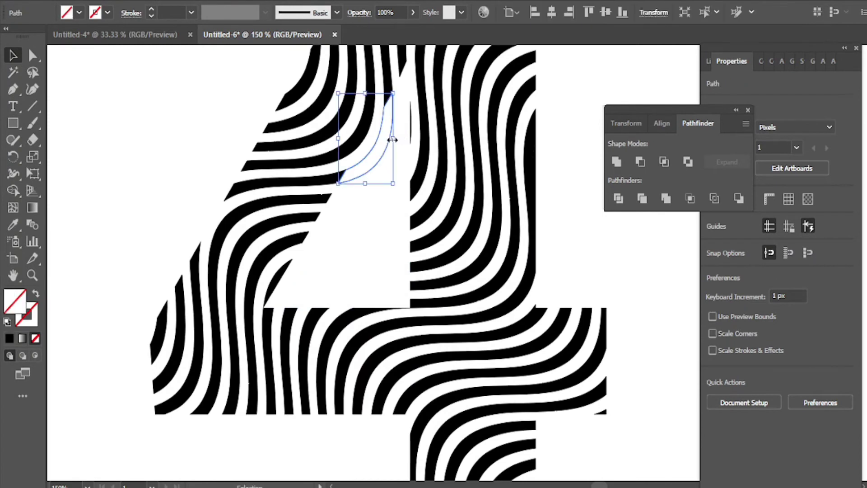
key("Delete")
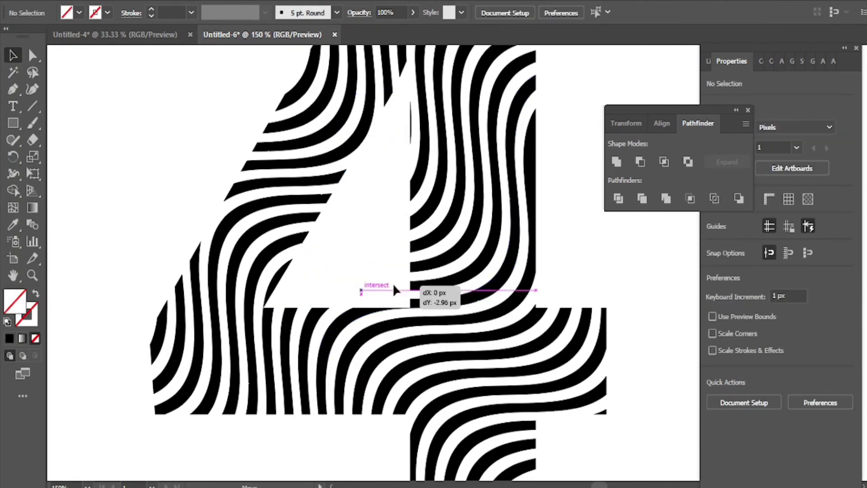
left_click_drag(394, 302, 396, 251)
key("Delete")
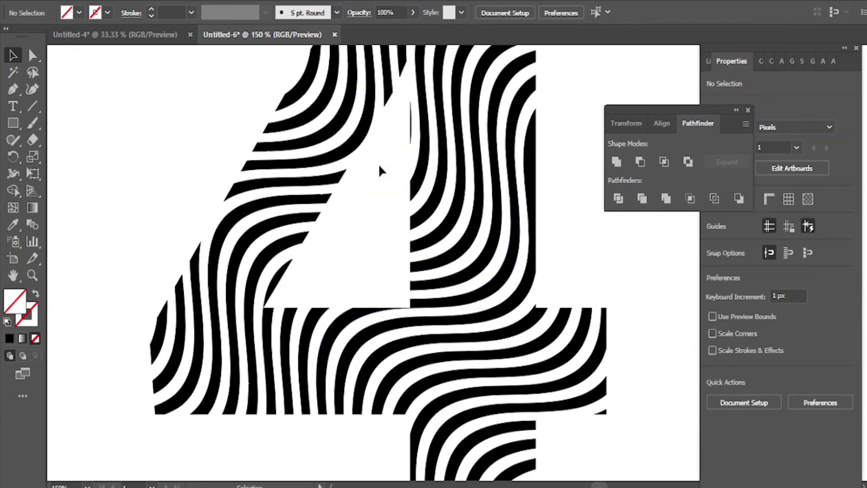
left_click(384, 203)
key("Delete")
Remove two stray curved paths from the 4's counter
left_click(352, 210)
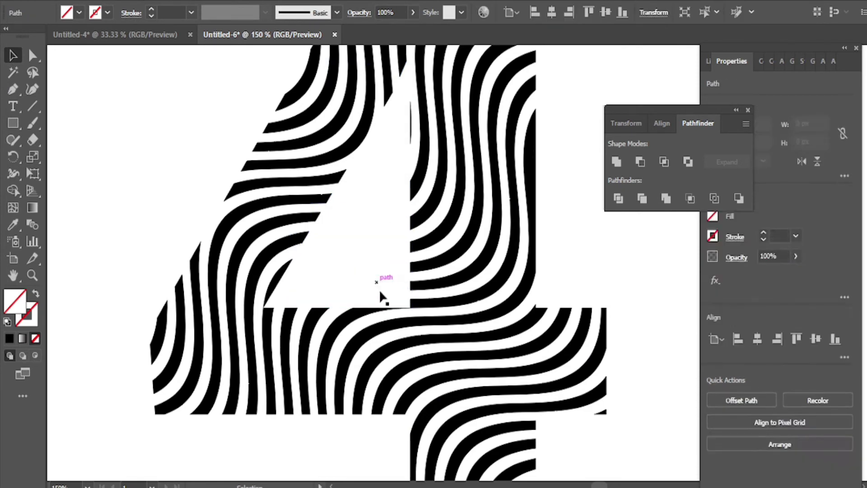
left_click(376, 267)
key("Delete")
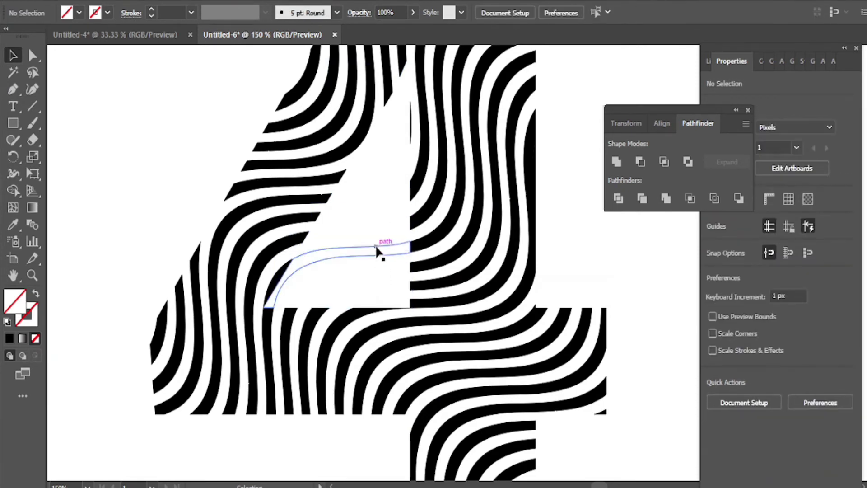
left_click(375, 237)
key("Delete")
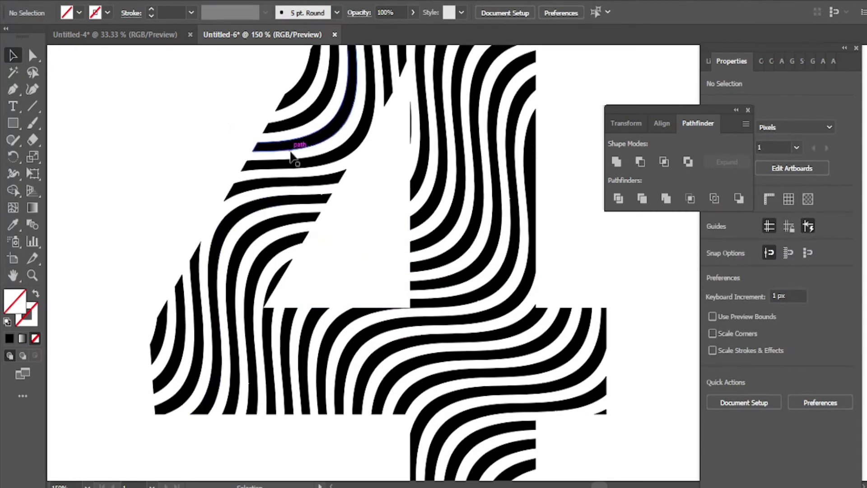
Delete the stray curves in the upper-left white area and above the 4's diagonal
left_click_drag(218, 95, 96, 264)
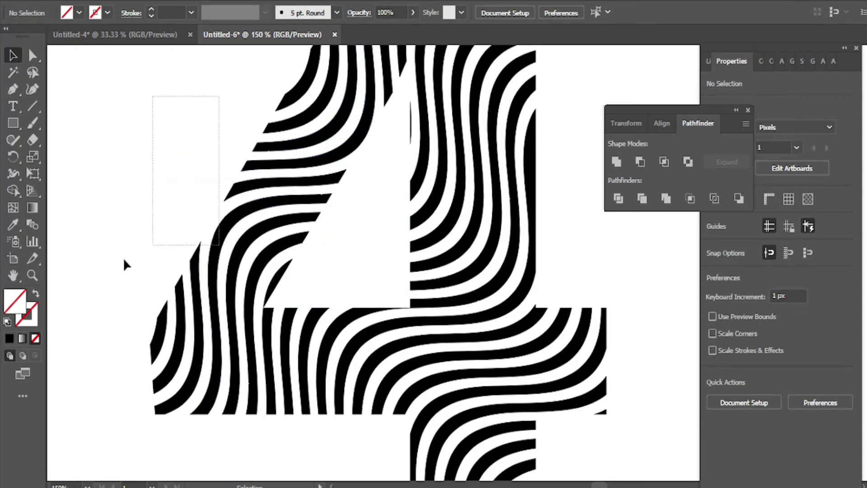
key("Delete")
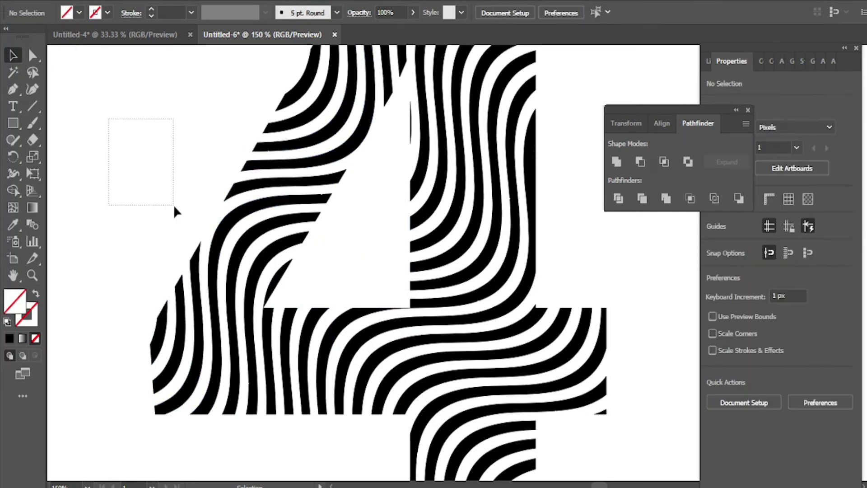
mouse_move(110, 120)
left_mouse_down()
mouse_move(199, 223)
mouse_move(224, 236)
left_mouse_up()
key("Delete")
key("Delete")
scroll(204, 183, "up", 3)
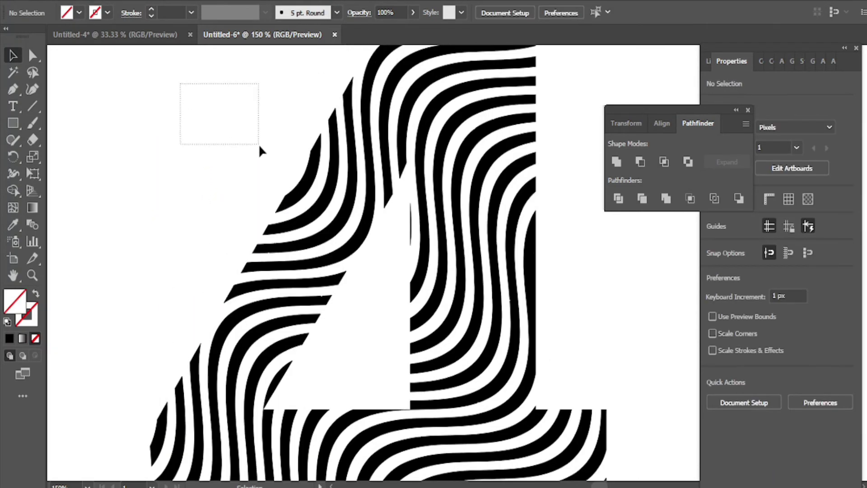
left_click_drag(187, 103, 262, 149)
key("Delete")
Clear the remaining stray curves inside the 4's counter
left_click_drag(384, 229, 378, 260)
left_click_drag(392, 230, 360, 373)
left_click(375, 383)
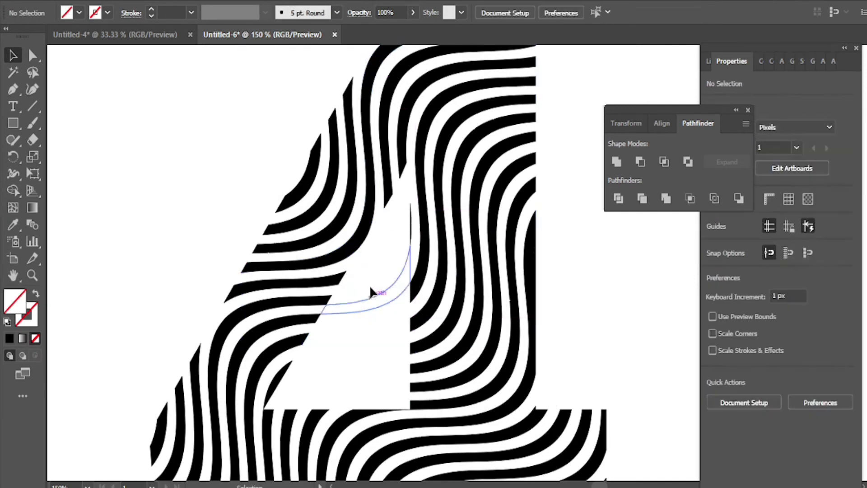
mouse_move(375, 280)
left_mouse_down()
mouse_move(377, 367)
mouse_move(354, 331)
left_mouse_up()
key("Delete")
Zoom out to fit the whole 4 and check its top for leftover paths
scroll(380, 283, "up", 1)
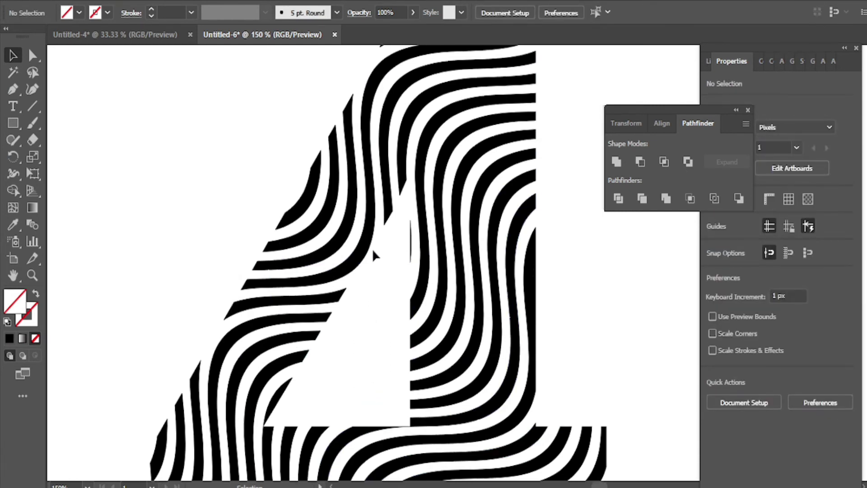
key("ctrl+minus")
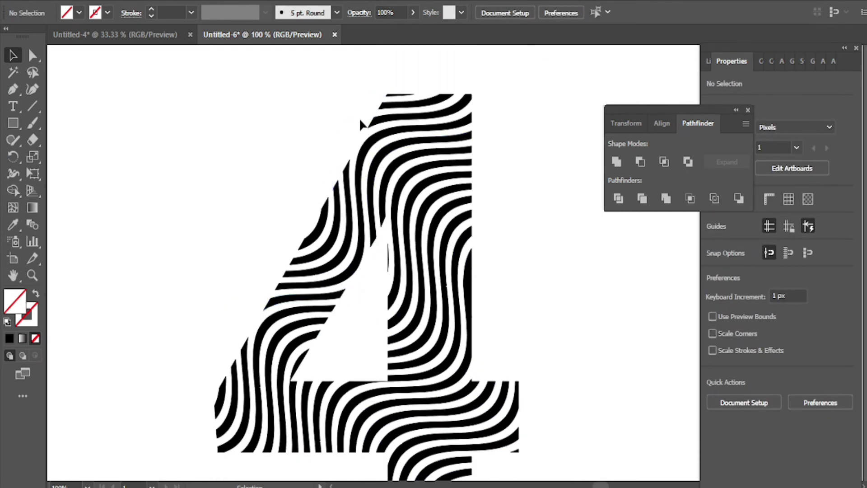
left_click(351, 97)
left_click_drag(286, 74, 354, 150)
left_click(414, 72)
Scan beside and below the 4 to confirm no stray paths remain
left_click_drag(498, 265, 510, 335)
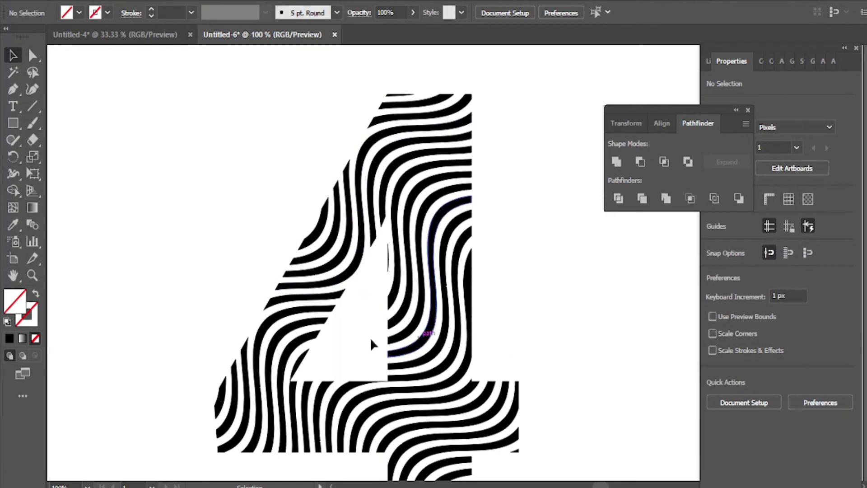
left_click_drag(369, 368, 375, 357)
scroll(487, 273, "down", 2)
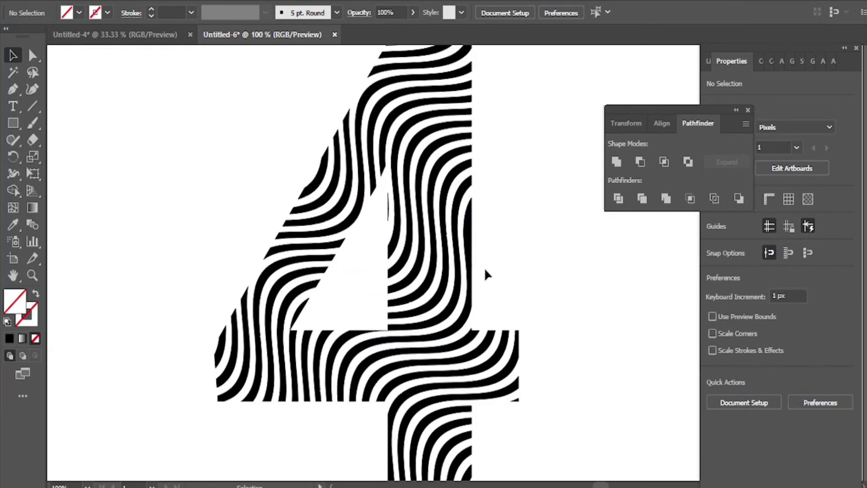
left_click_drag(491, 413, 508, 481)
scroll(503, 455, "down", 2)
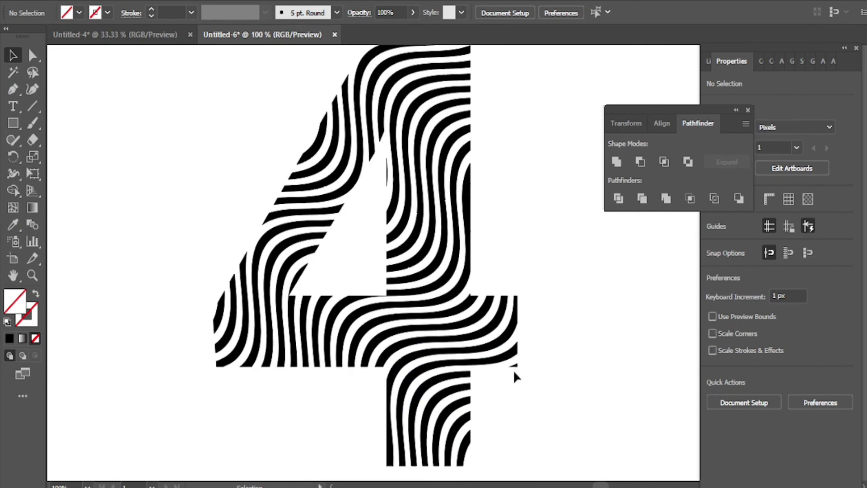
scroll(549, 370, "down", 1)
scroll(544, 342, "up", 2)
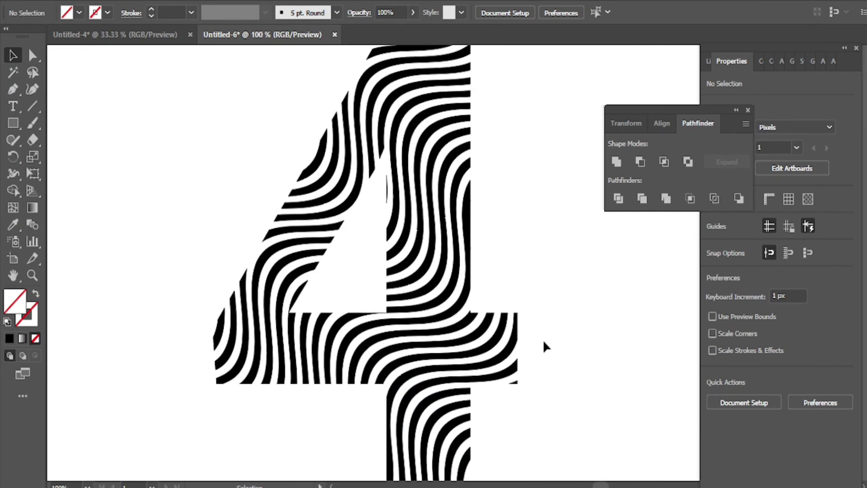
scroll(541, 345, "down", 1)
scroll(562, 348, "up", 1)
Select the striped 4 and try an enlargement, then undo it
scroll(556, 347, "down", 1)
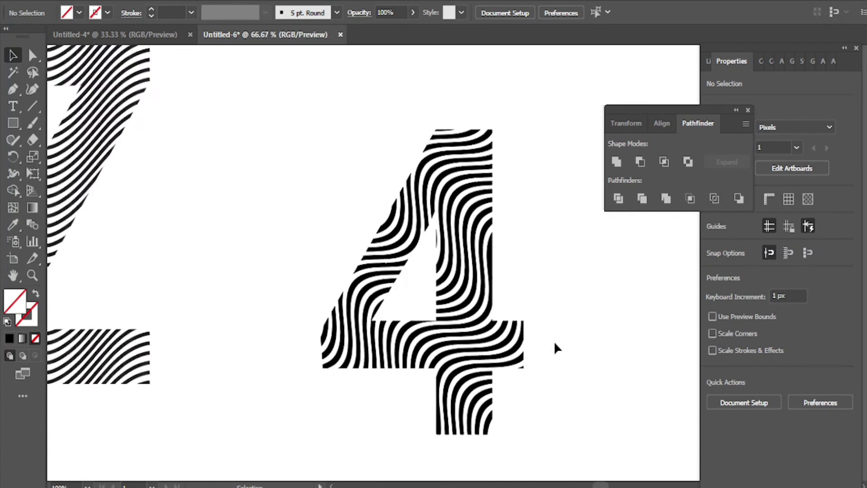
left_click_drag(346, 117, 533, 418)
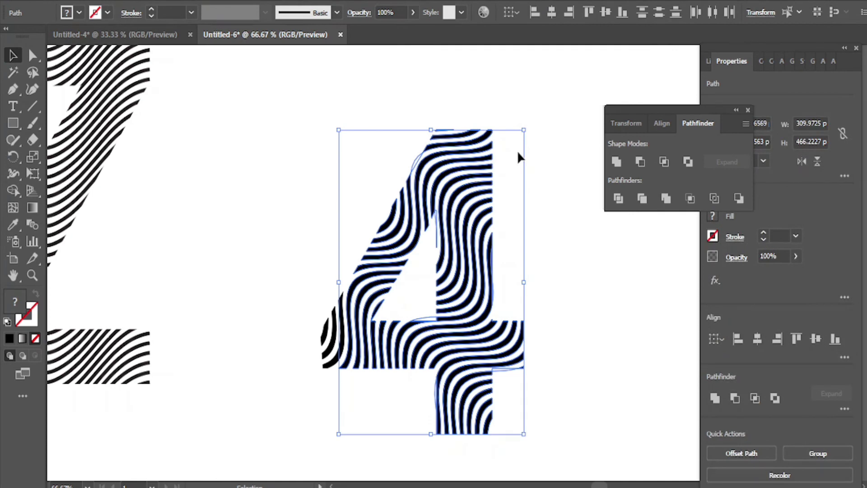
left_click_drag(523, 130, 571, 78)
key("ctrl+z")
left_click(420, 234)
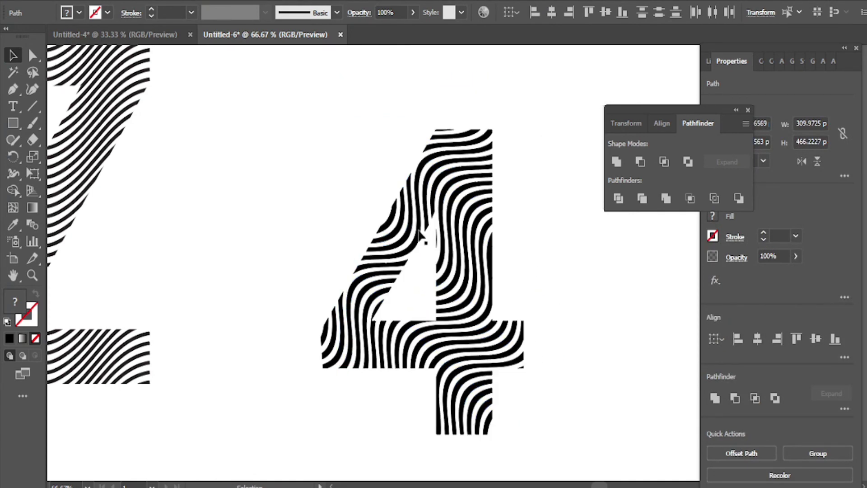
Group all the stripes of the 4 into one object
left_click_drag(328, 96, 542, 418)
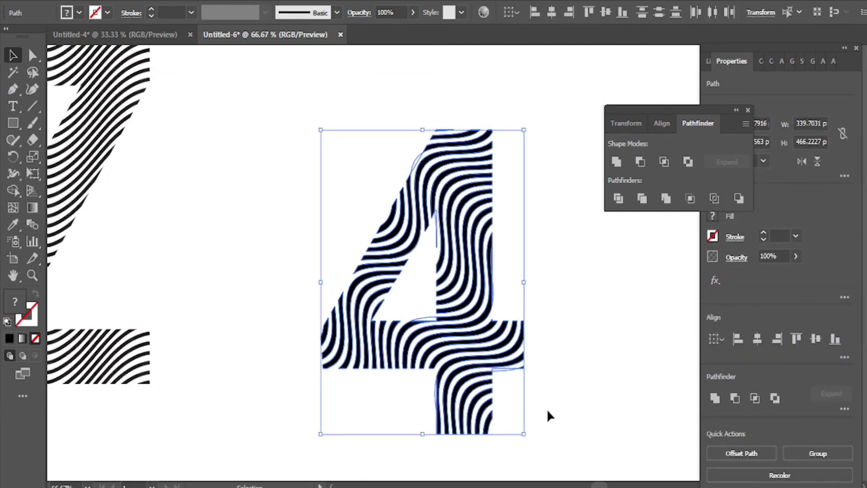
right_click(548, 413)
left_click(589, 200)
left_click(540, 337)
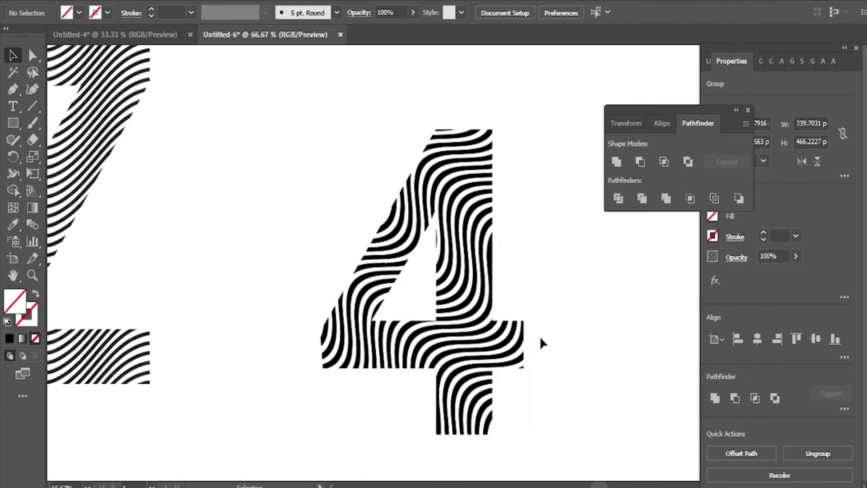
Scale the grouped 4 to about 459 × 630 px and move AZ snugly beside it
scroll(530, 321, "down", 1)
scroll(530, 321, "down", 2)
scroll(532, 318, "up", 1)
left_click_drag(370, 380, 132, 141)
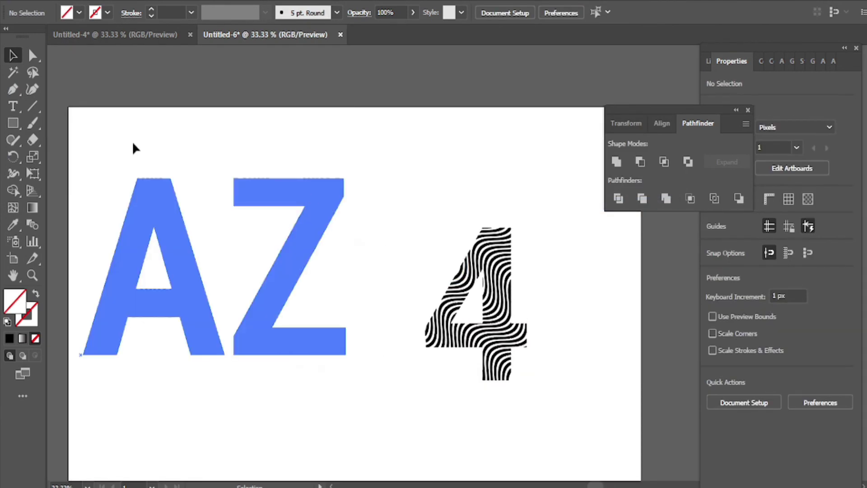
left_click_drag(407, 209, 555, 367)
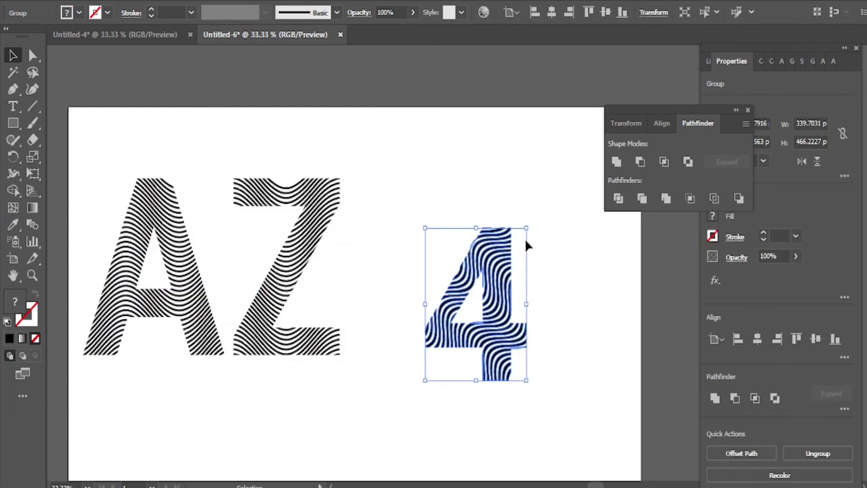
left_click_drag(526, 228, 556, 174)
left_click_drag(497, 284, 460, 287)
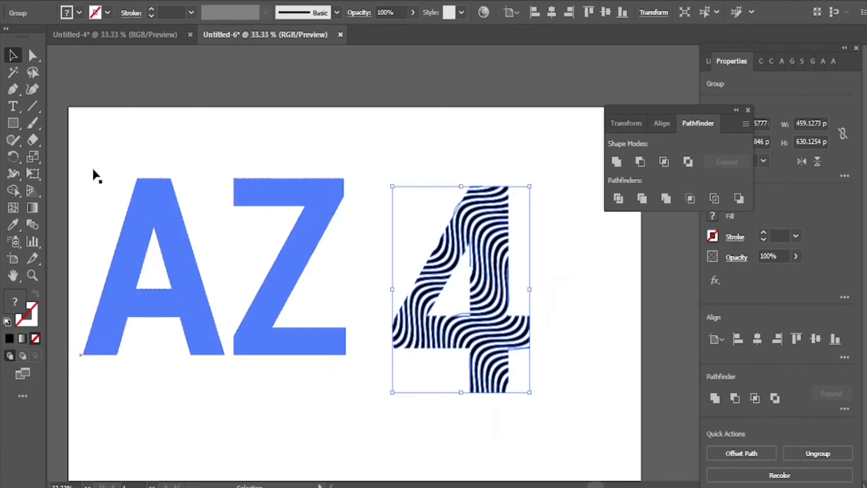
left_click_drag(132, 165, 158, 177)
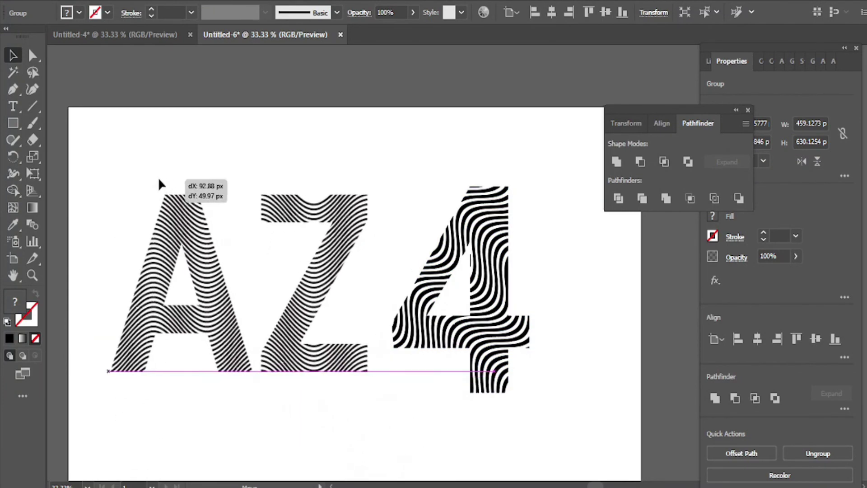
left_click(407, 420)
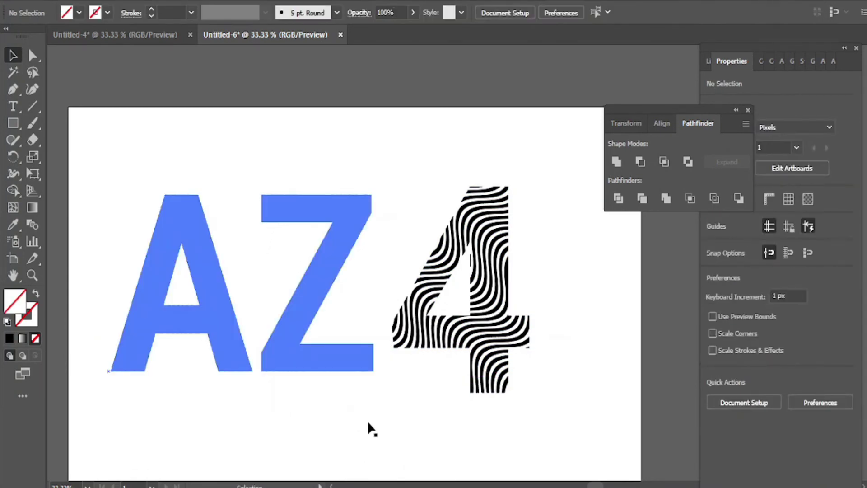